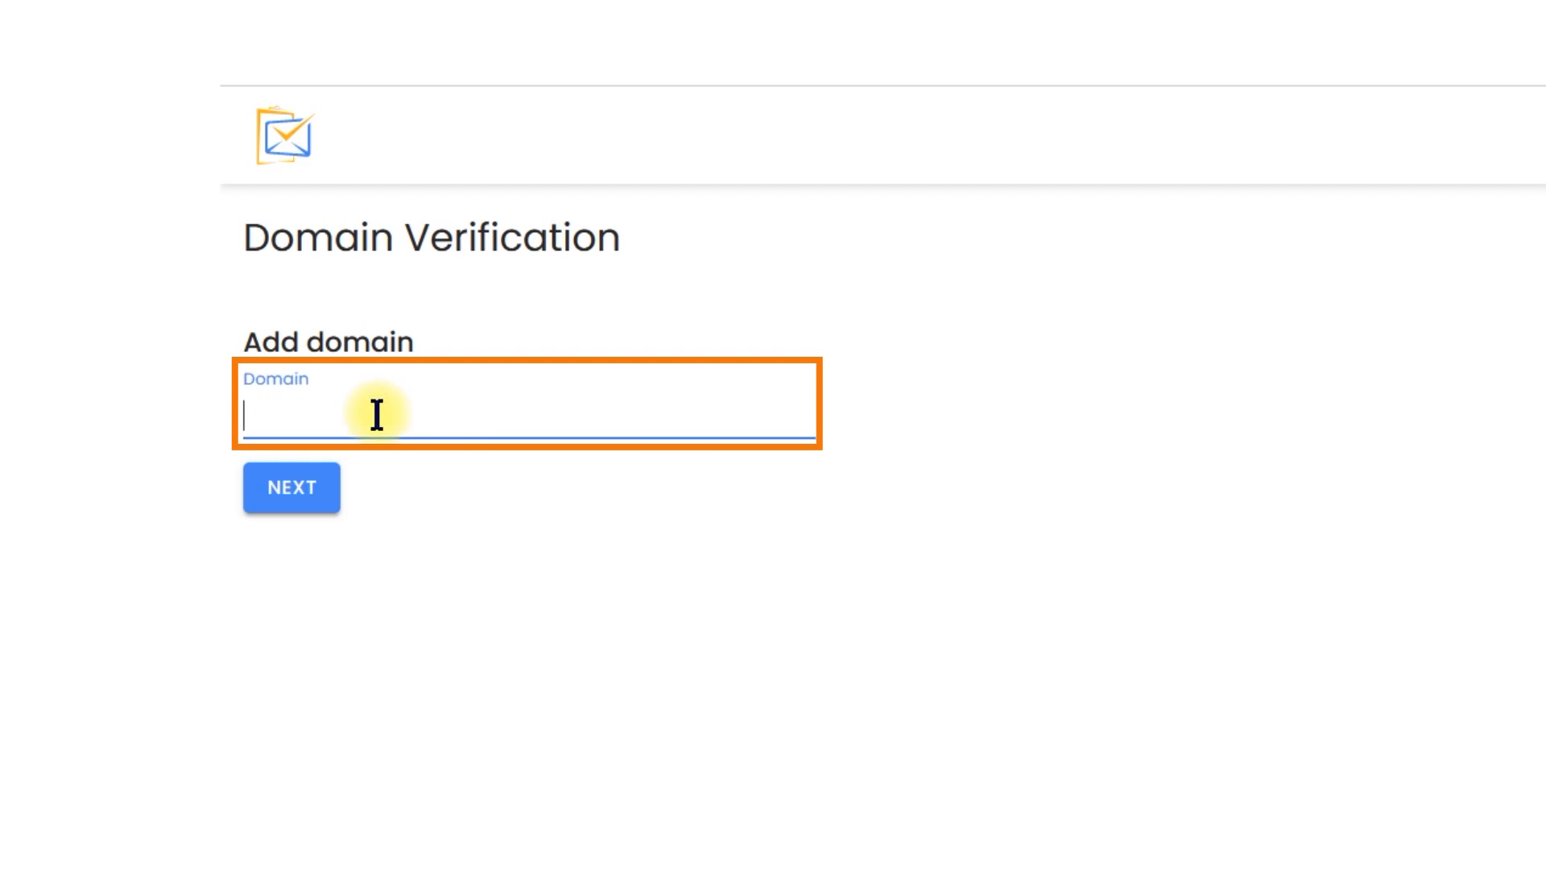
Add the domain emailsandsurveys.net and verify its DKIM and SPF authentication records
type("emailsandsurveys.net")
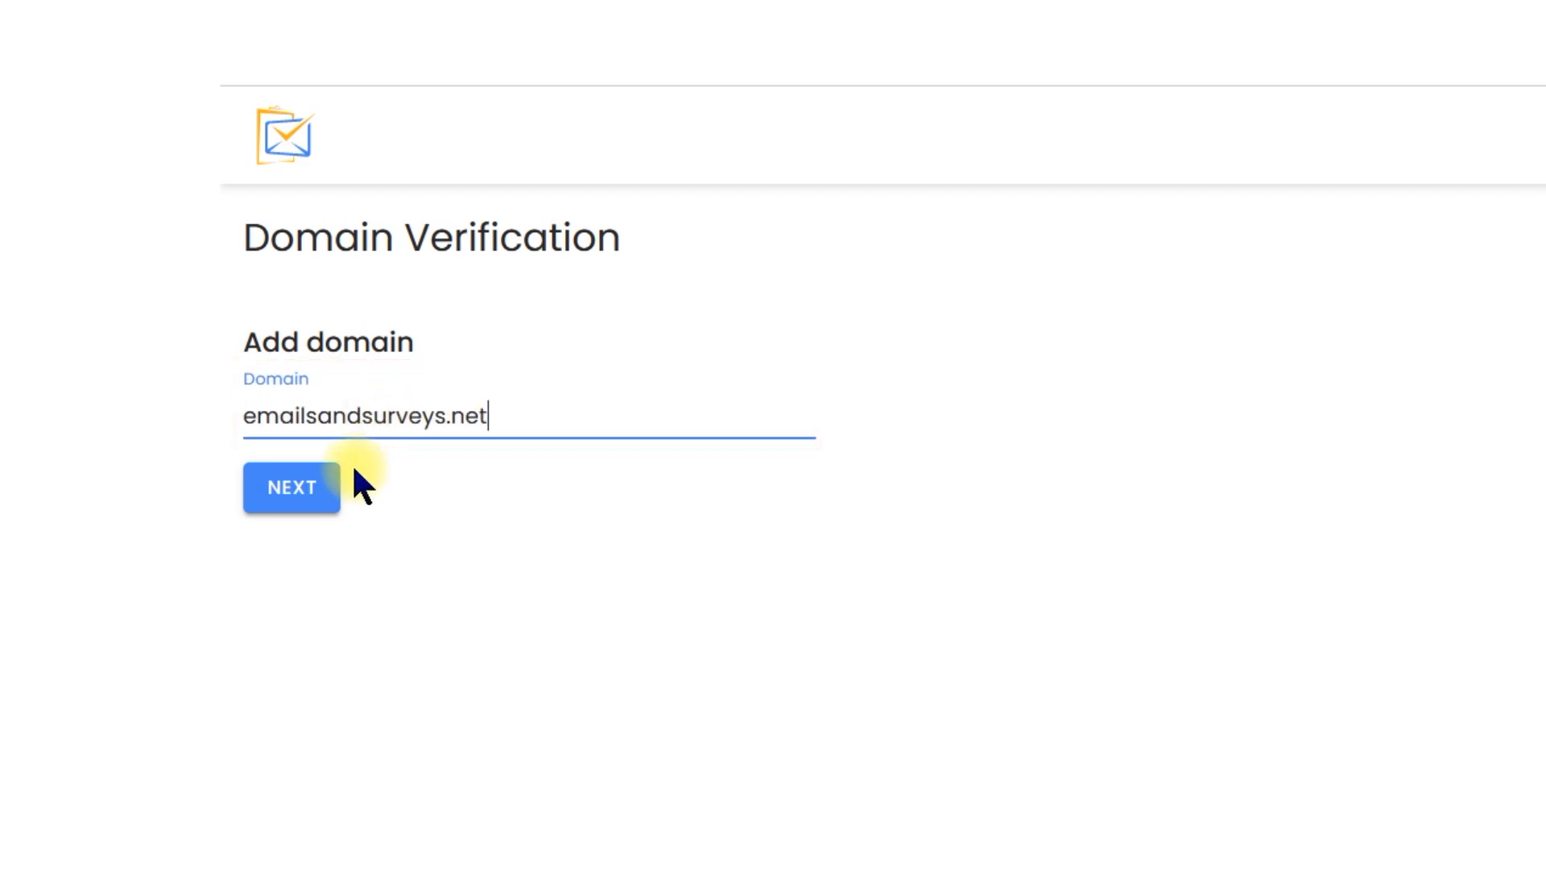
left_click(332, 486)
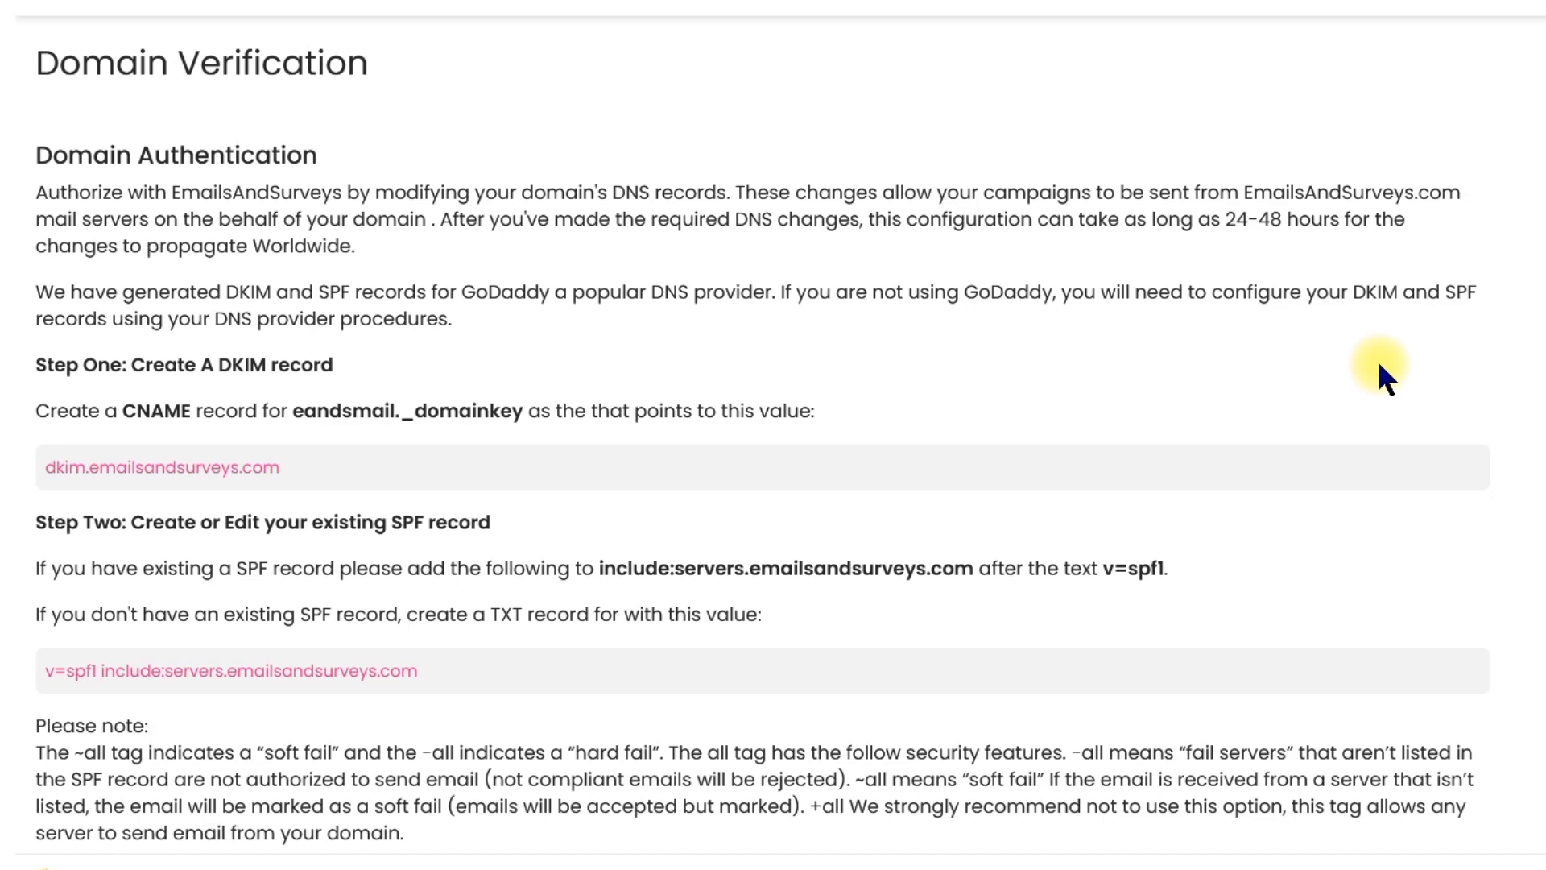
scroll(516, 740, "down", 2)
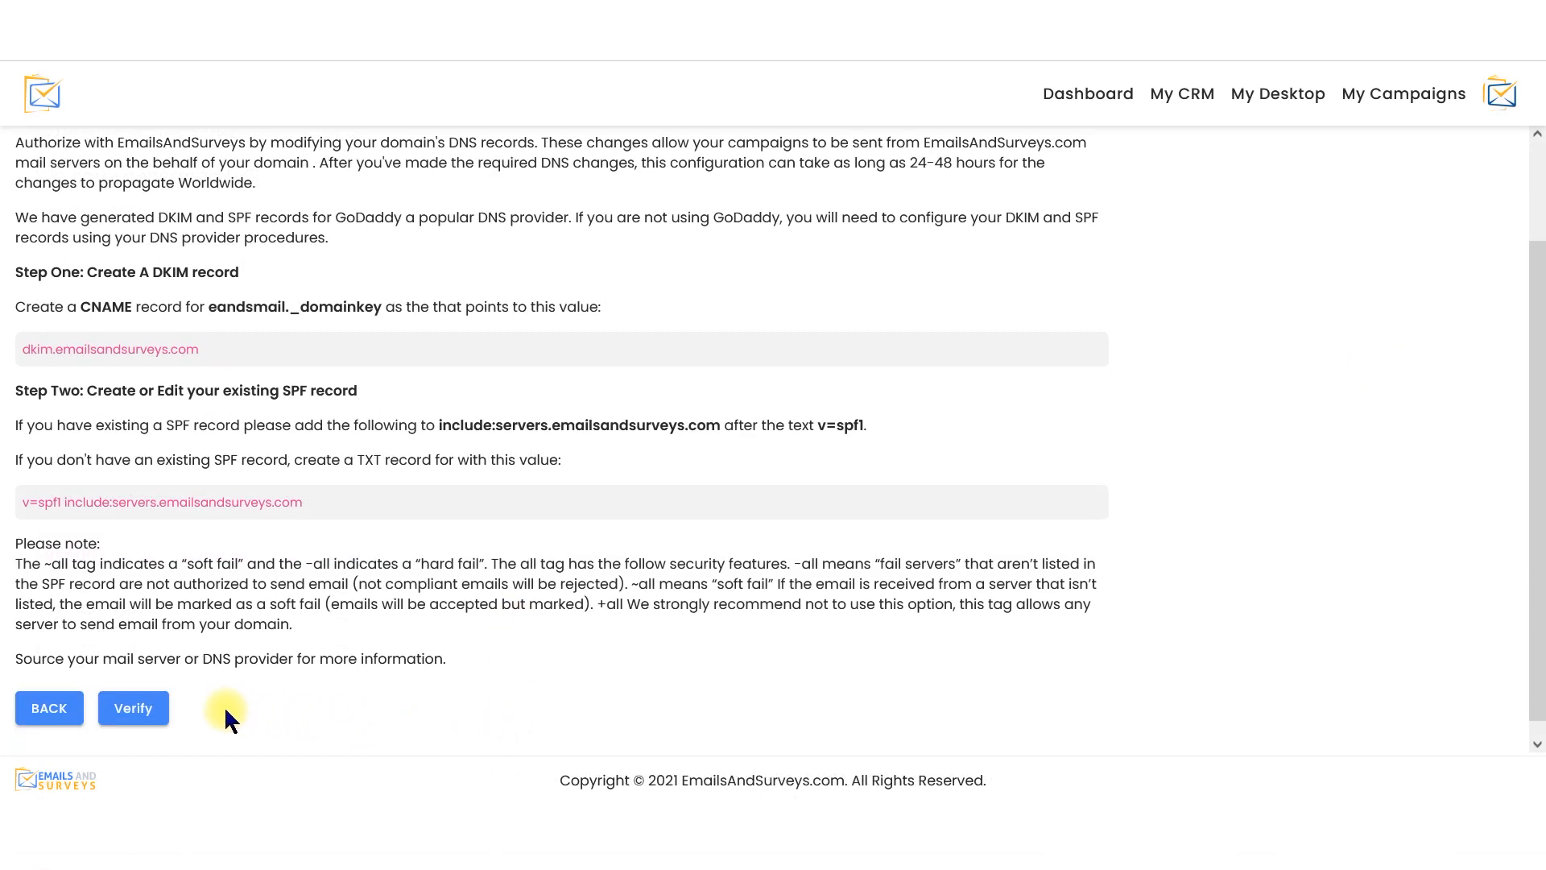
left_click(142, 712)
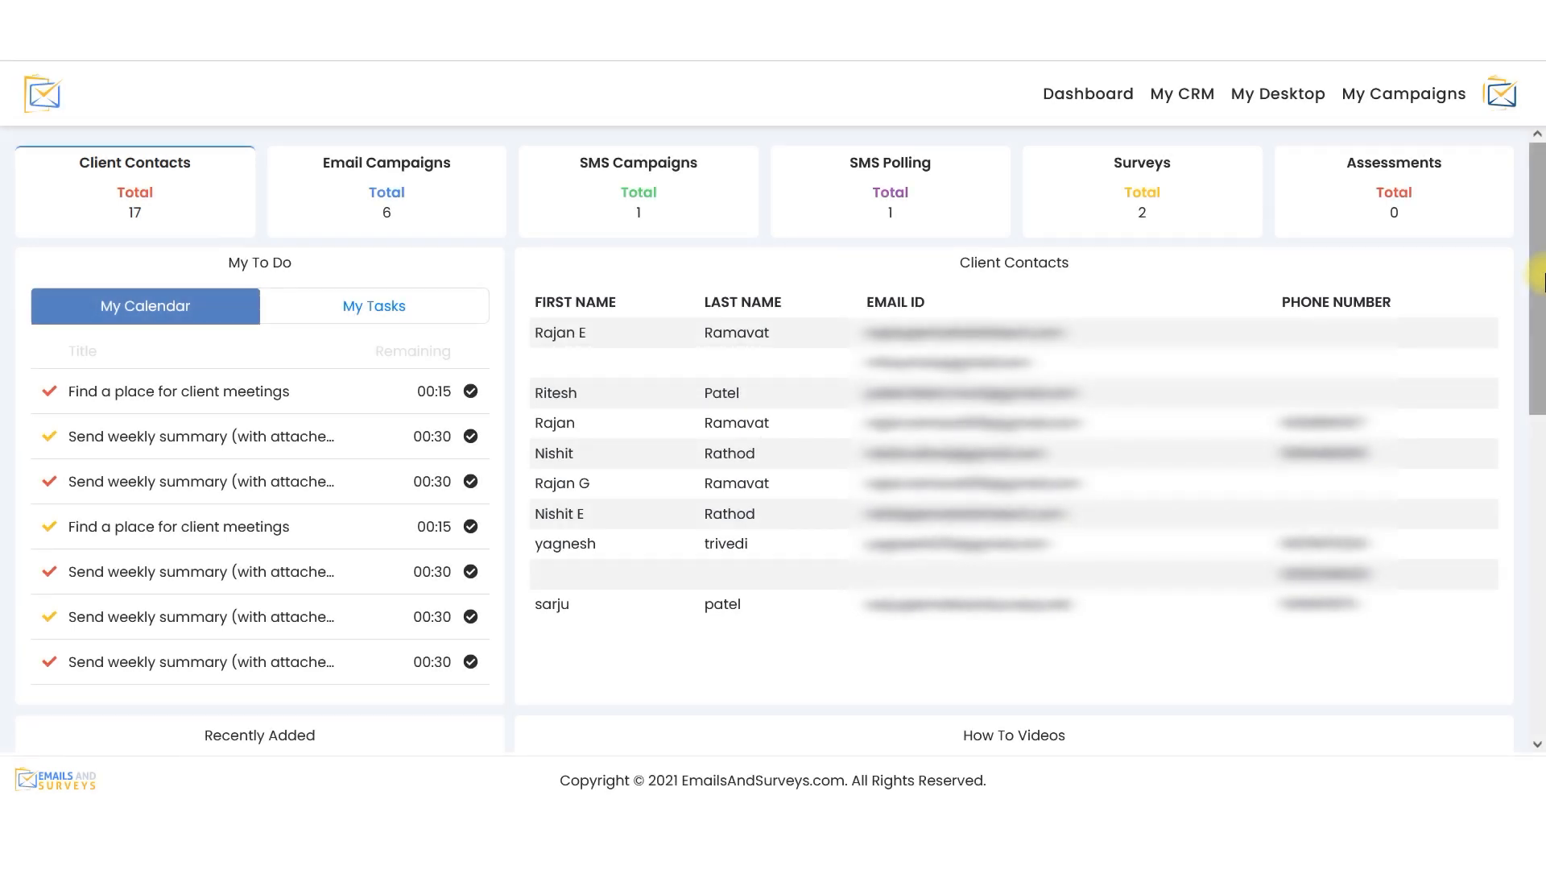
Browse the free templates available in My Pages Design
left_click(1279, 97)
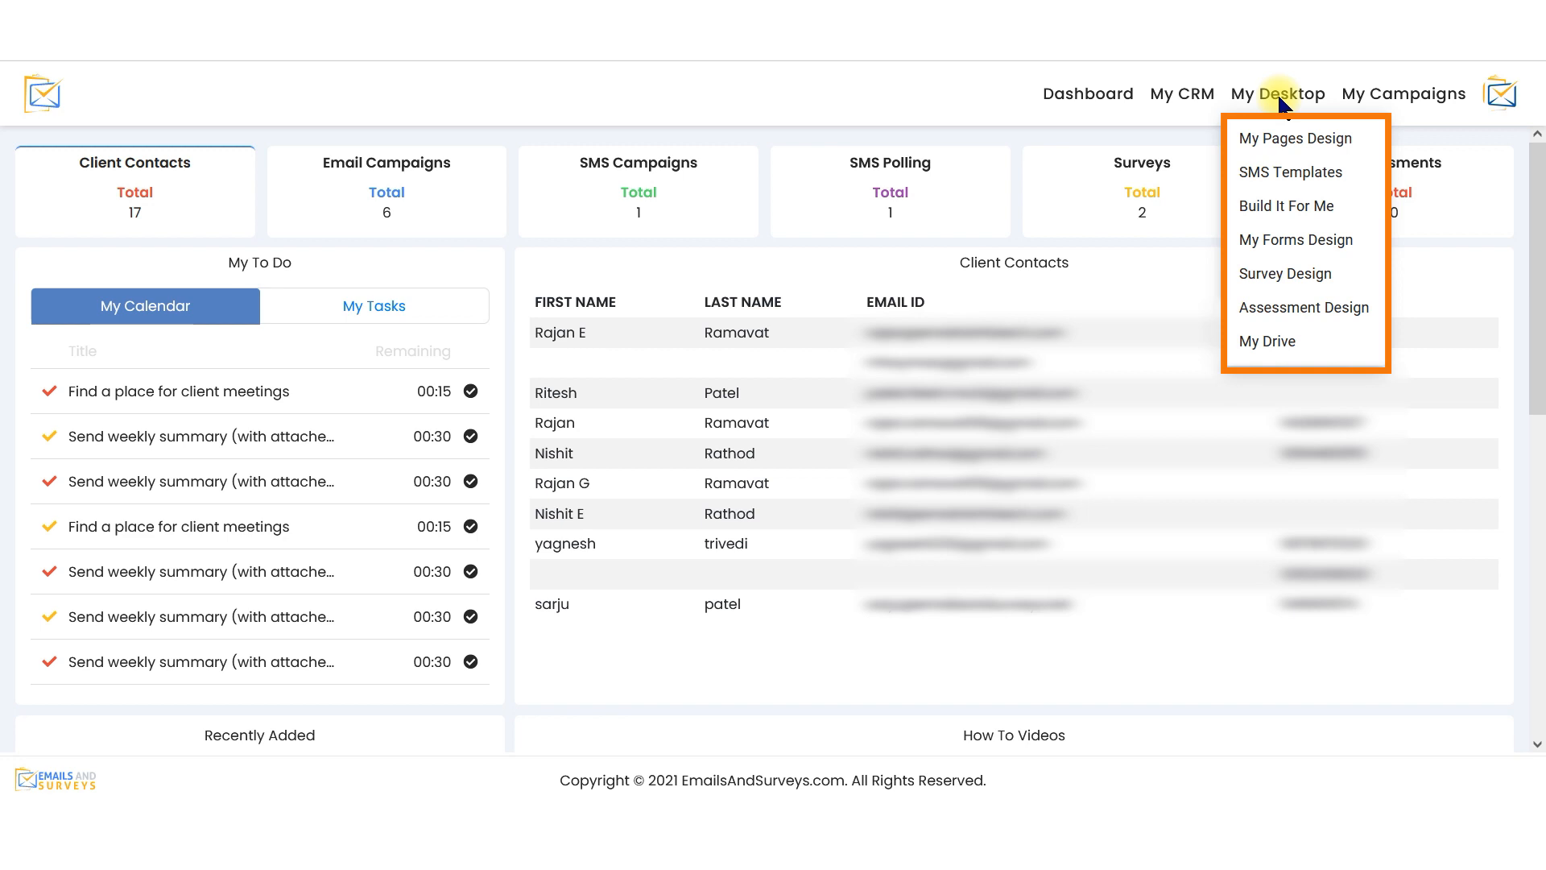
left_click(1302, 142)
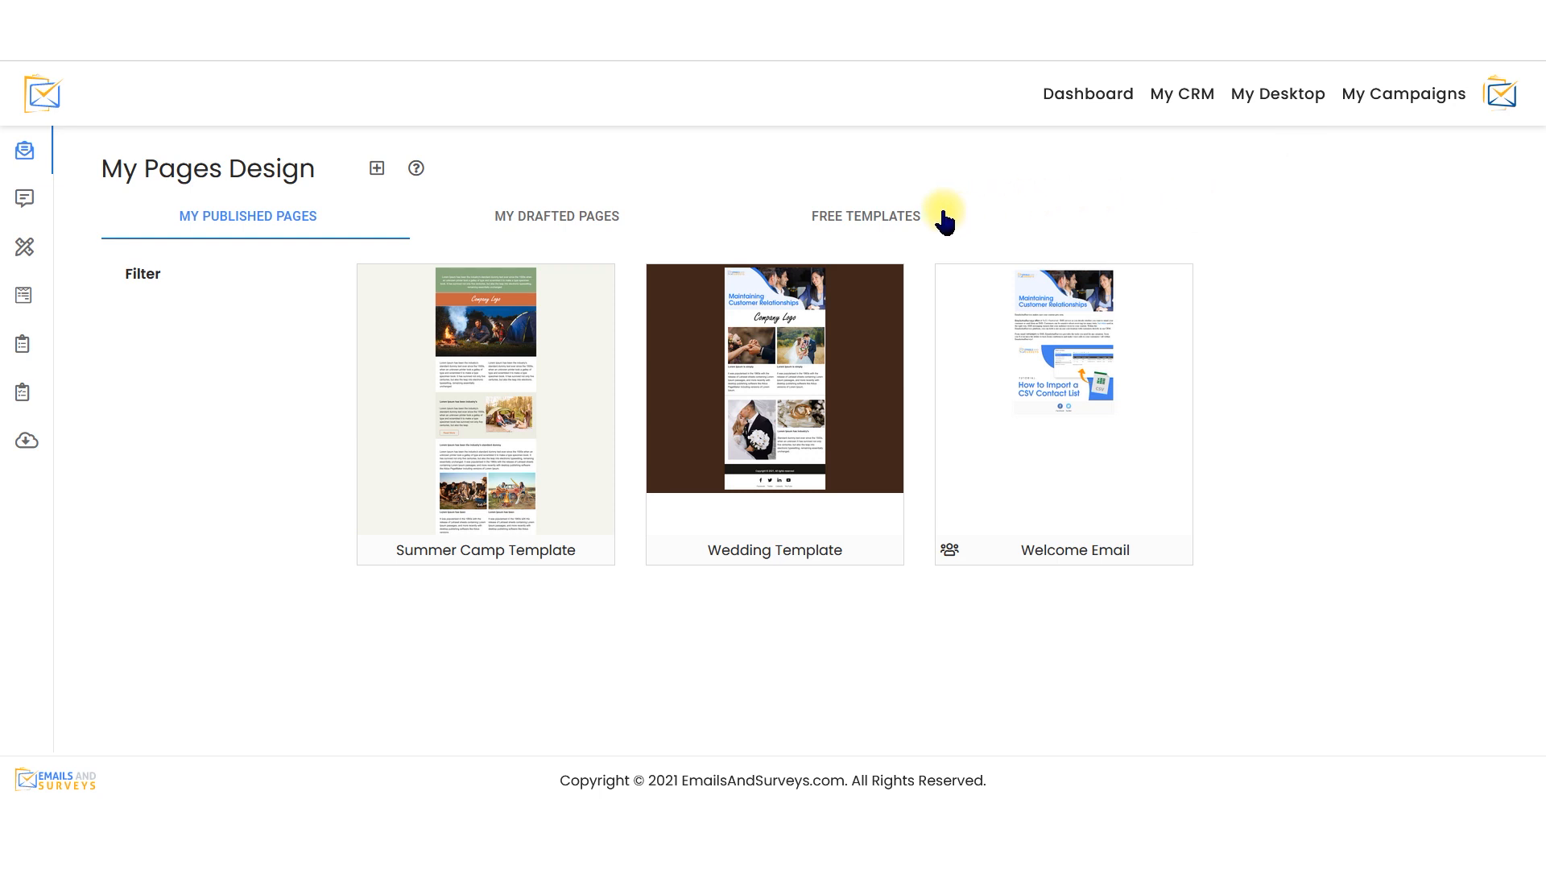
left_click(921, 219)
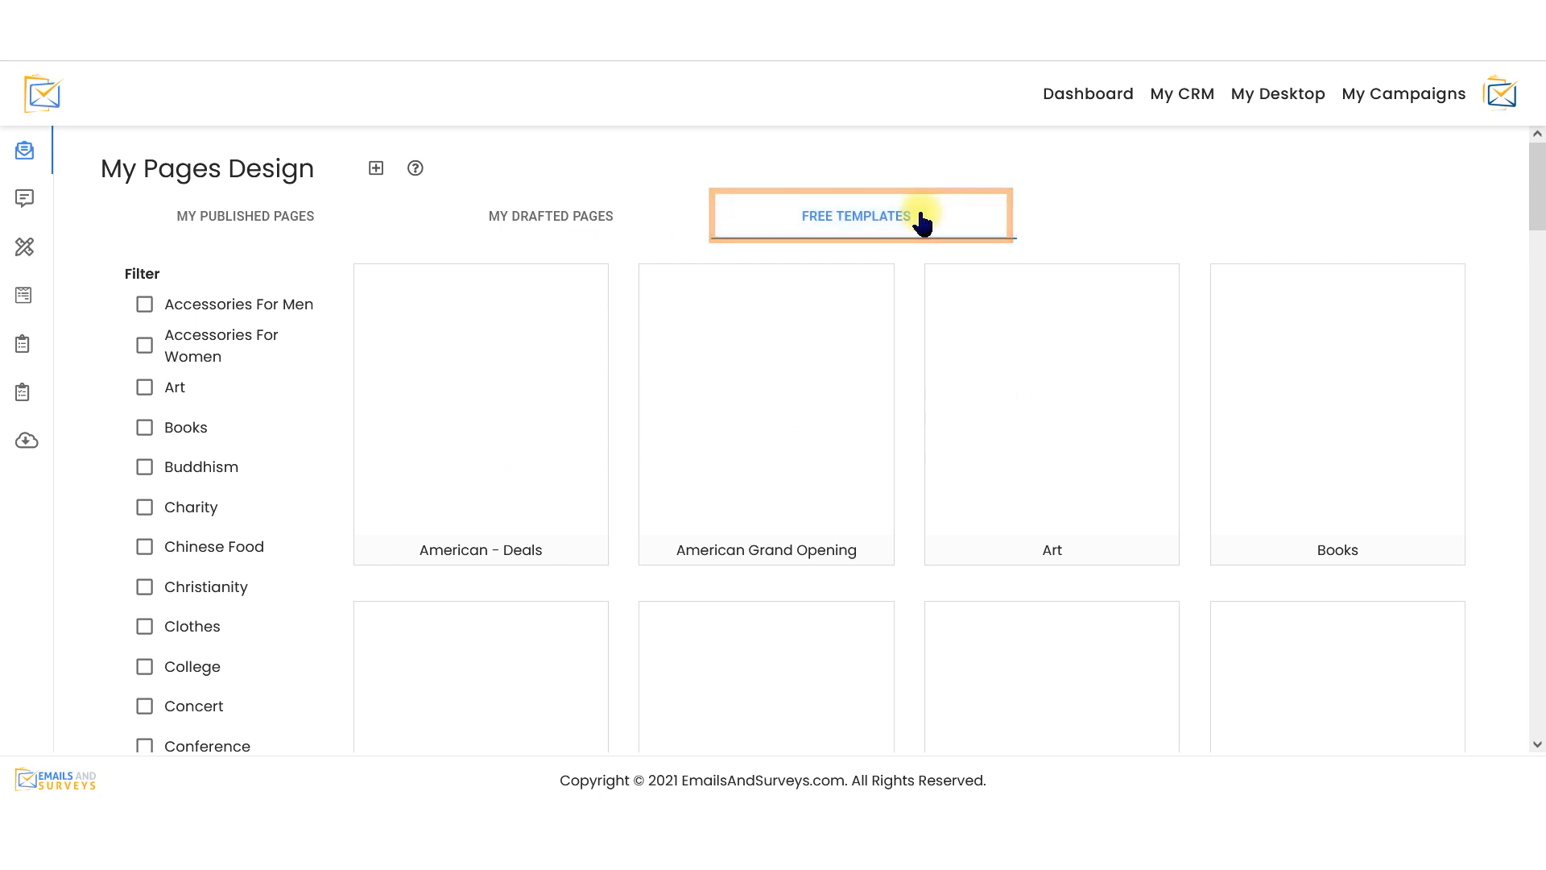
middle_click(1491, 375)
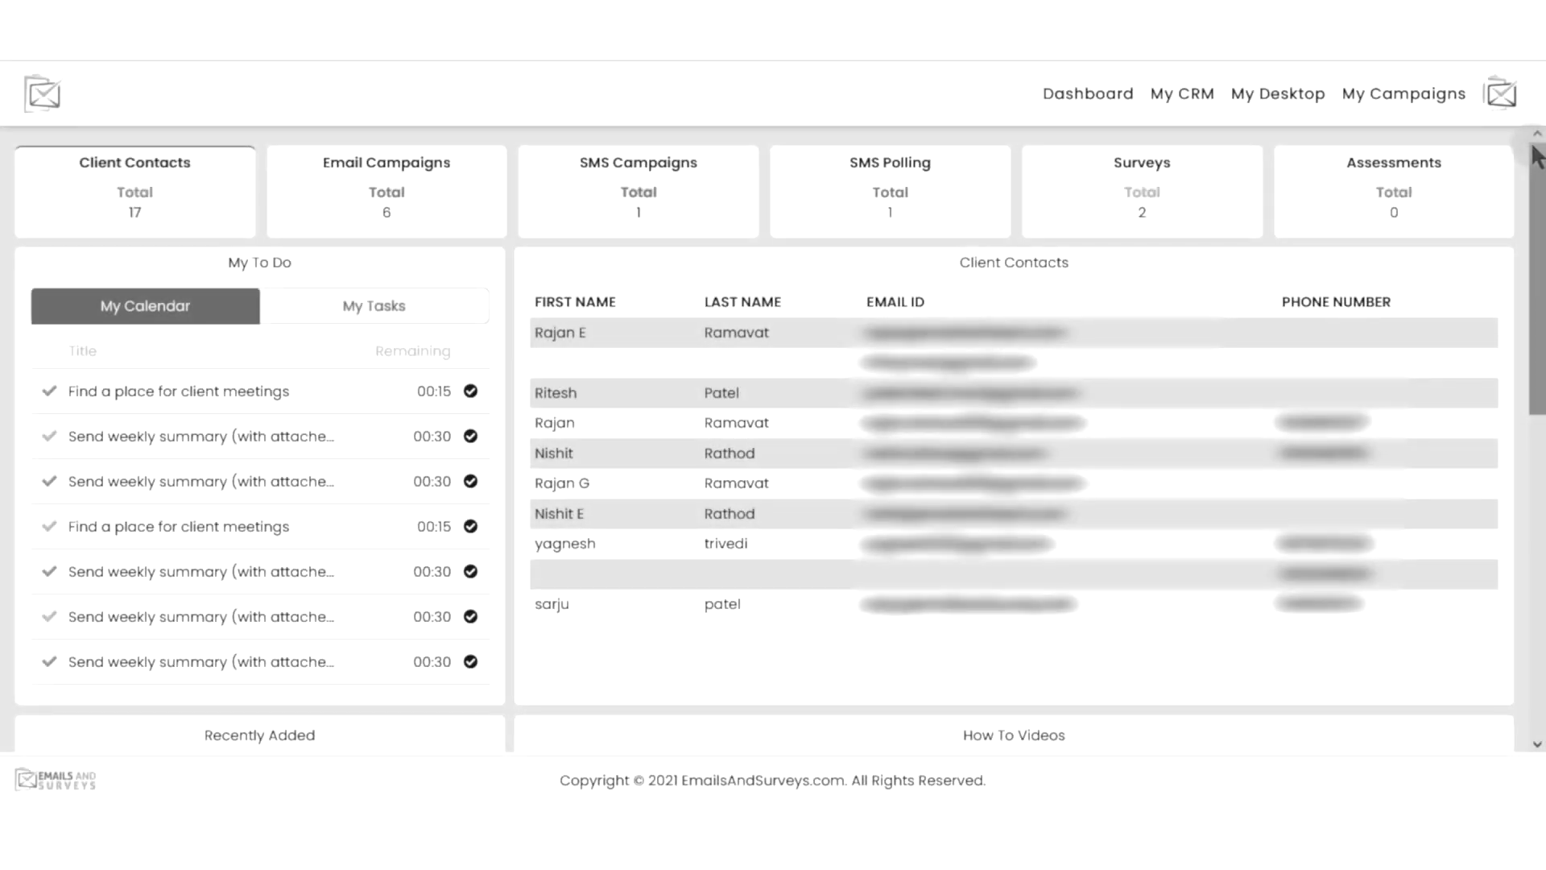
Open the Build It For Me page among the desktop design tools
left_click(1302, 98)
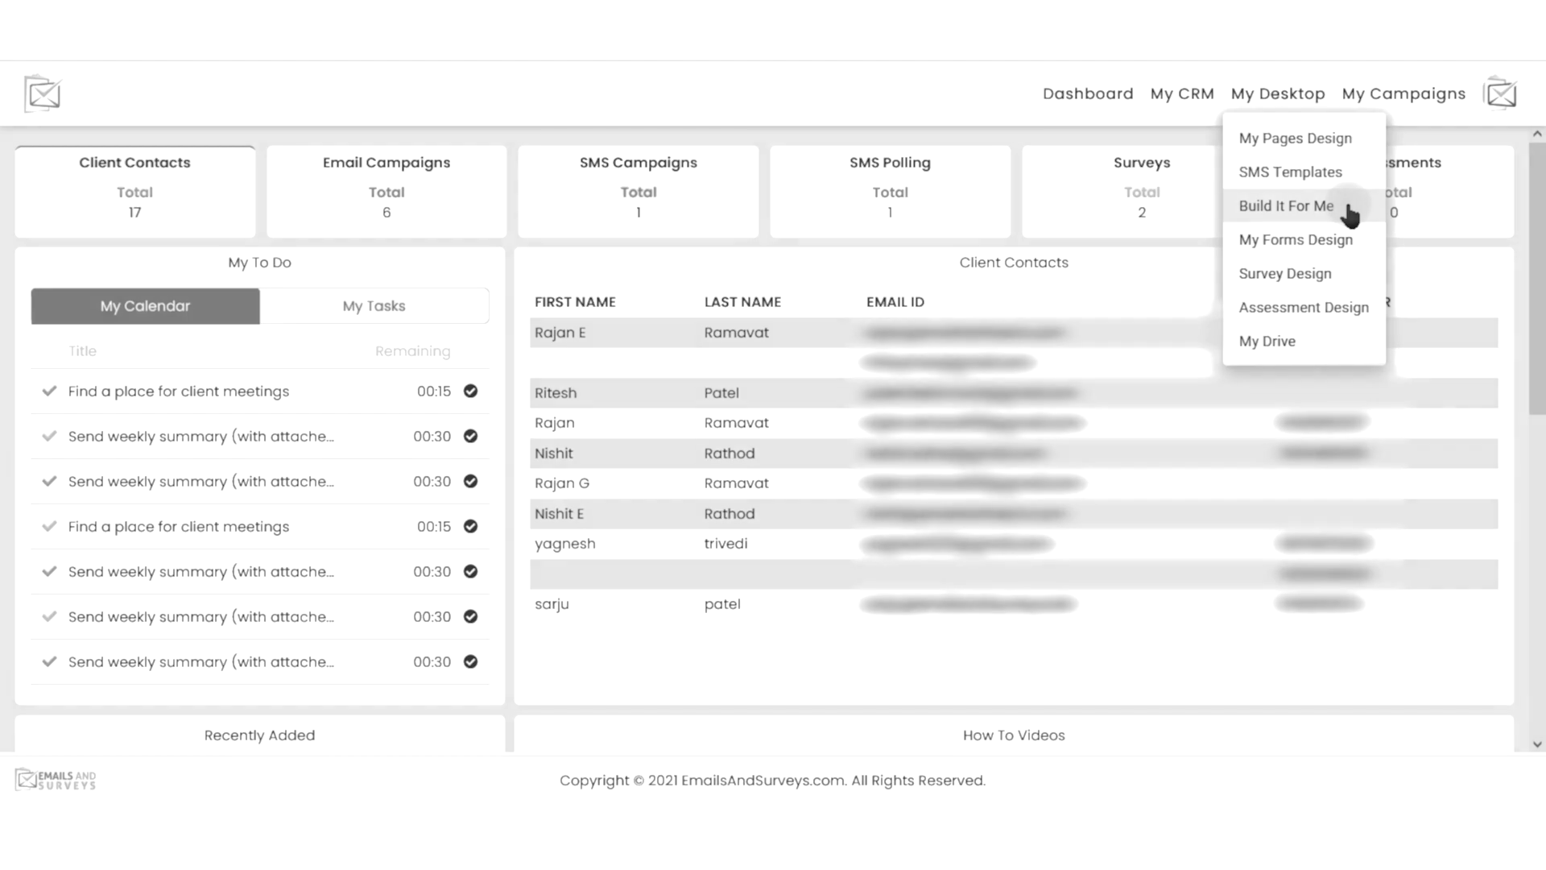
left_click(1349, 209)
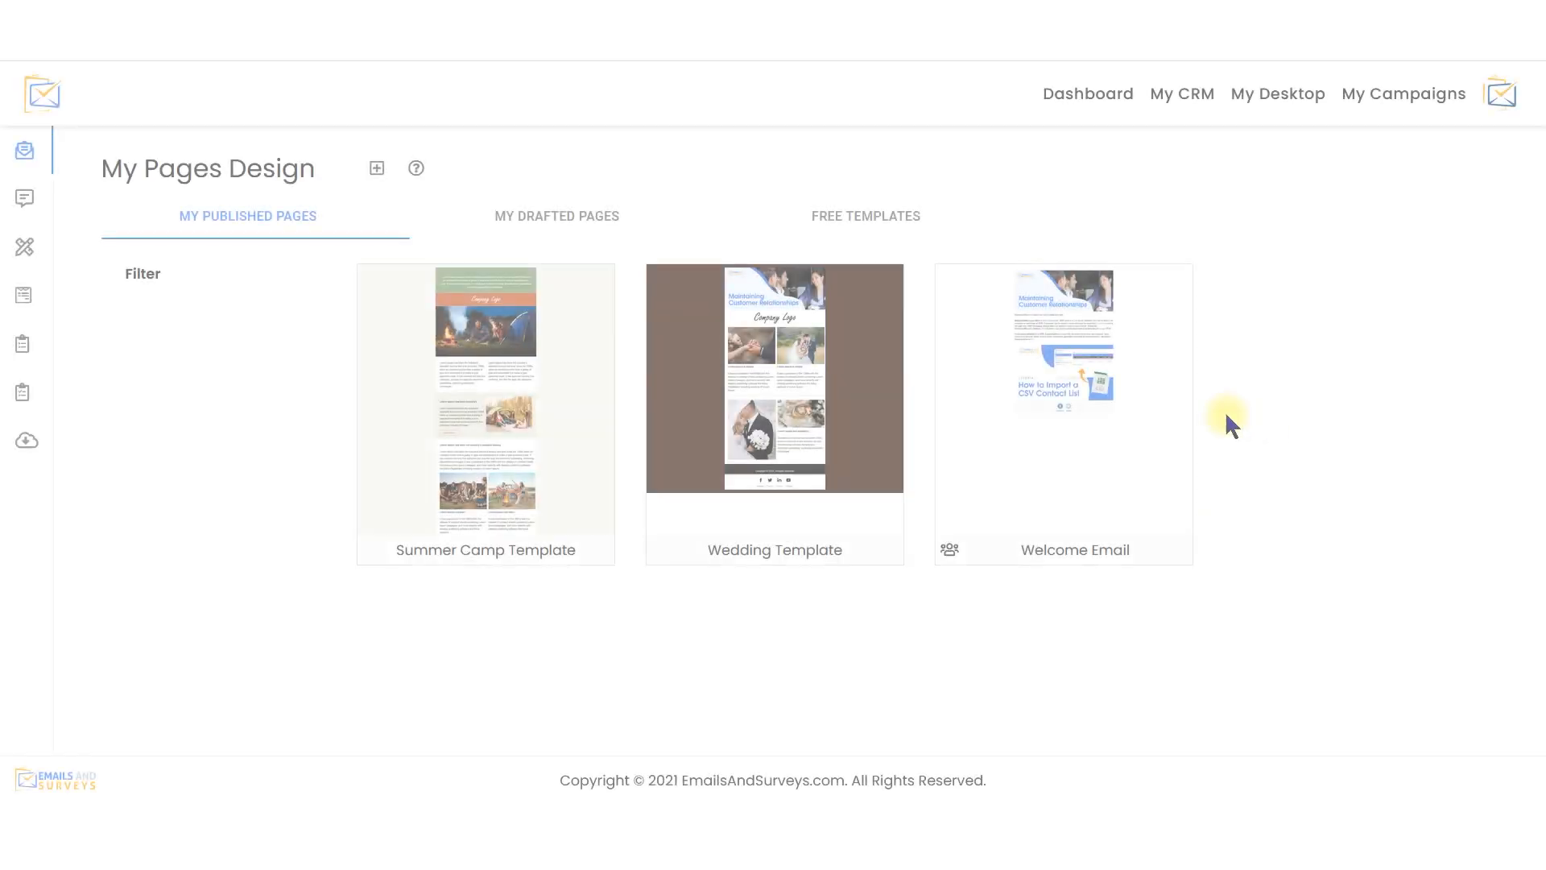
mouse_move(1171, 406)
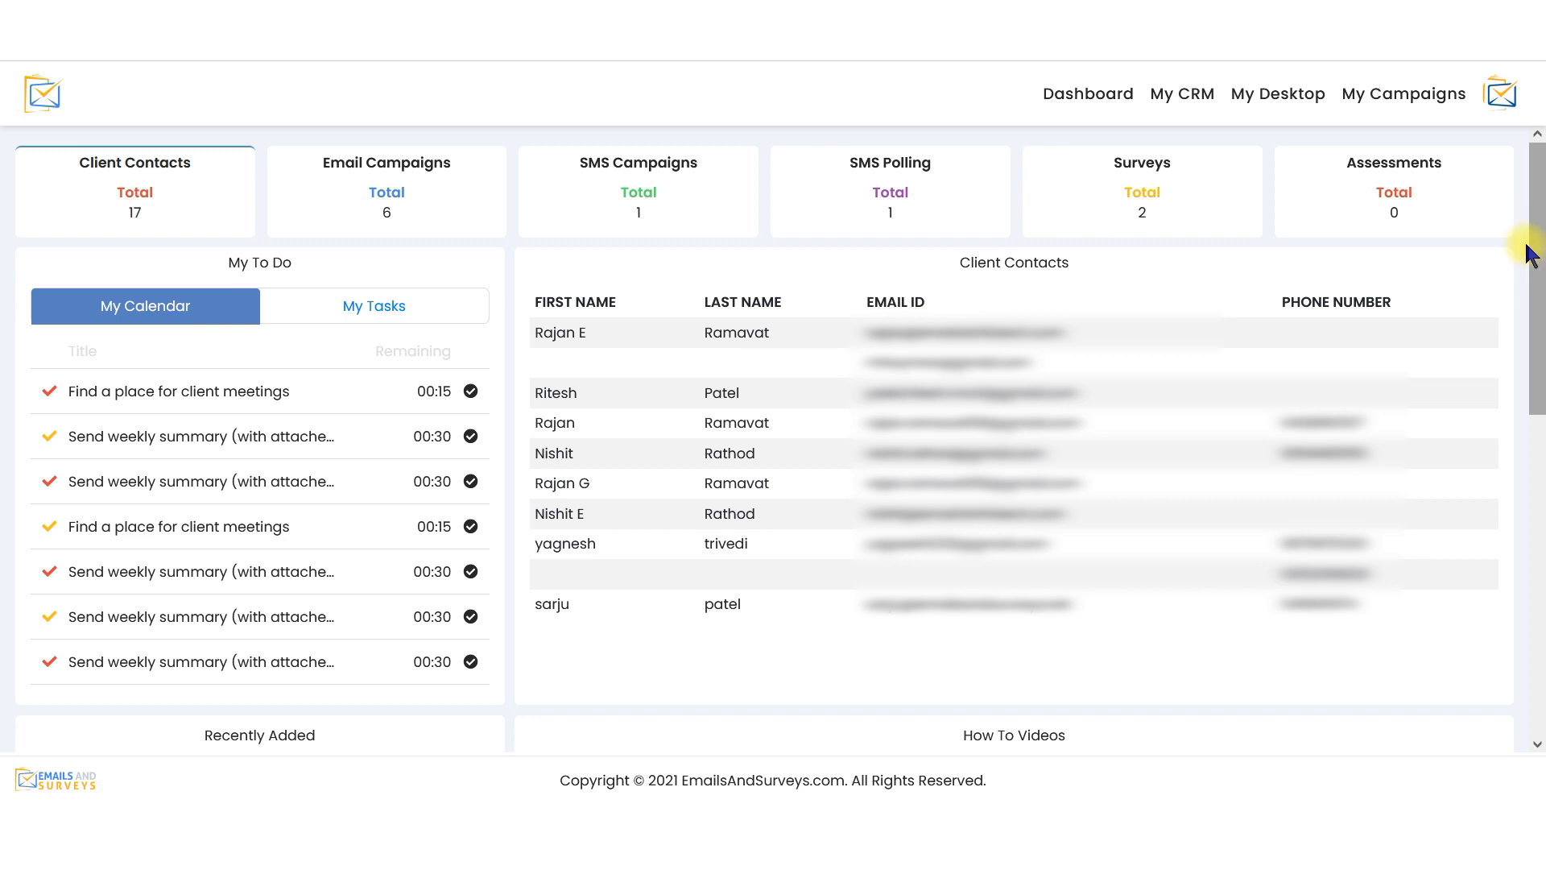
Create a new email campaign of the Regular Campaign type with HTML Email as its content type
left_click(1433, 101)
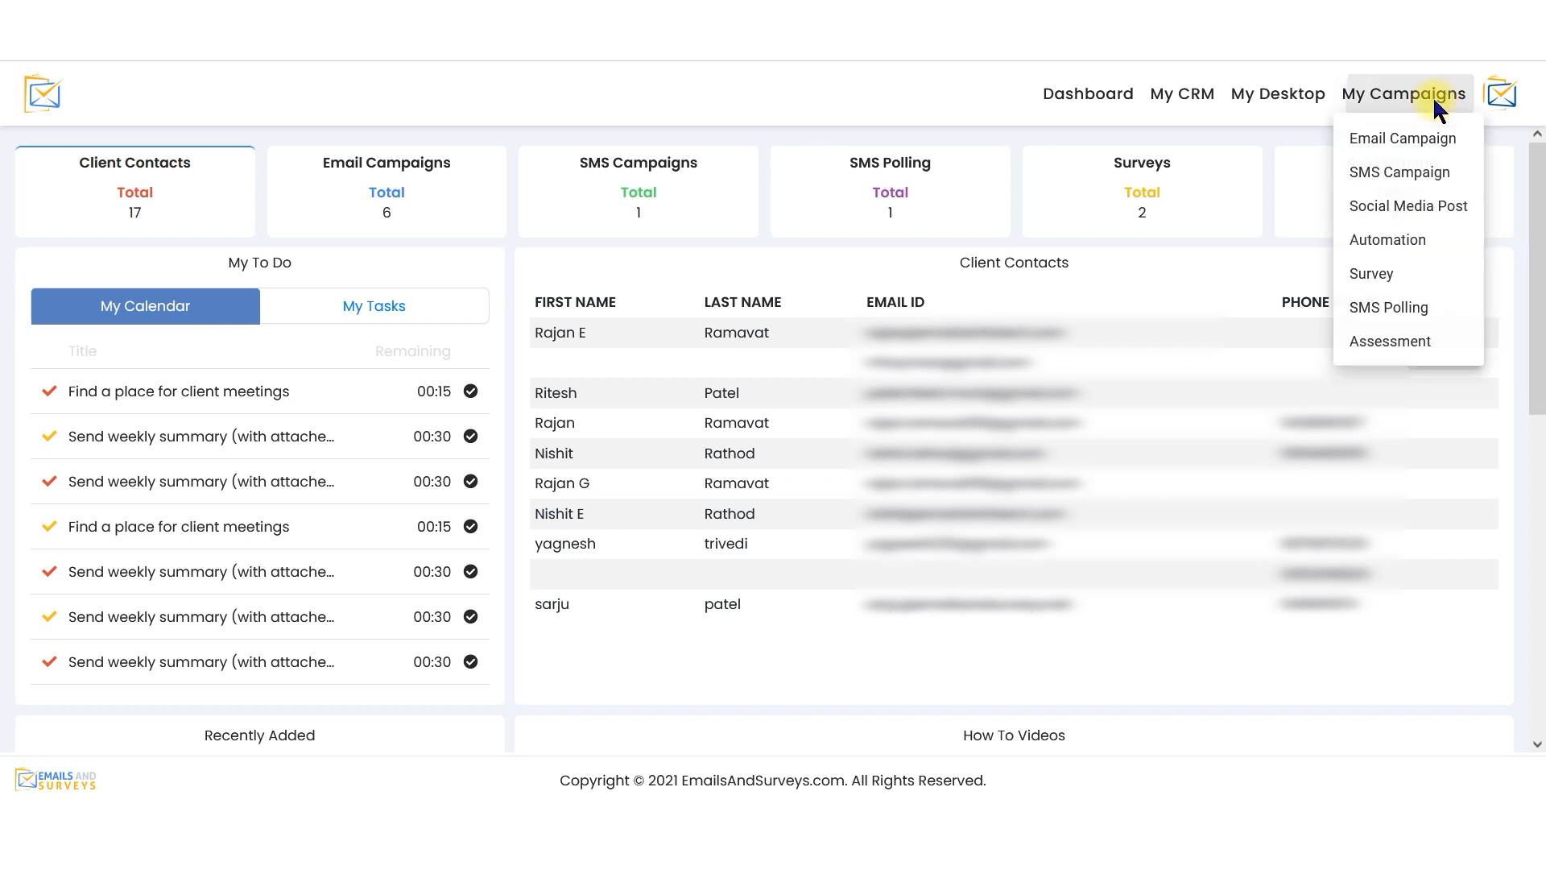
left_click(1438, 143)
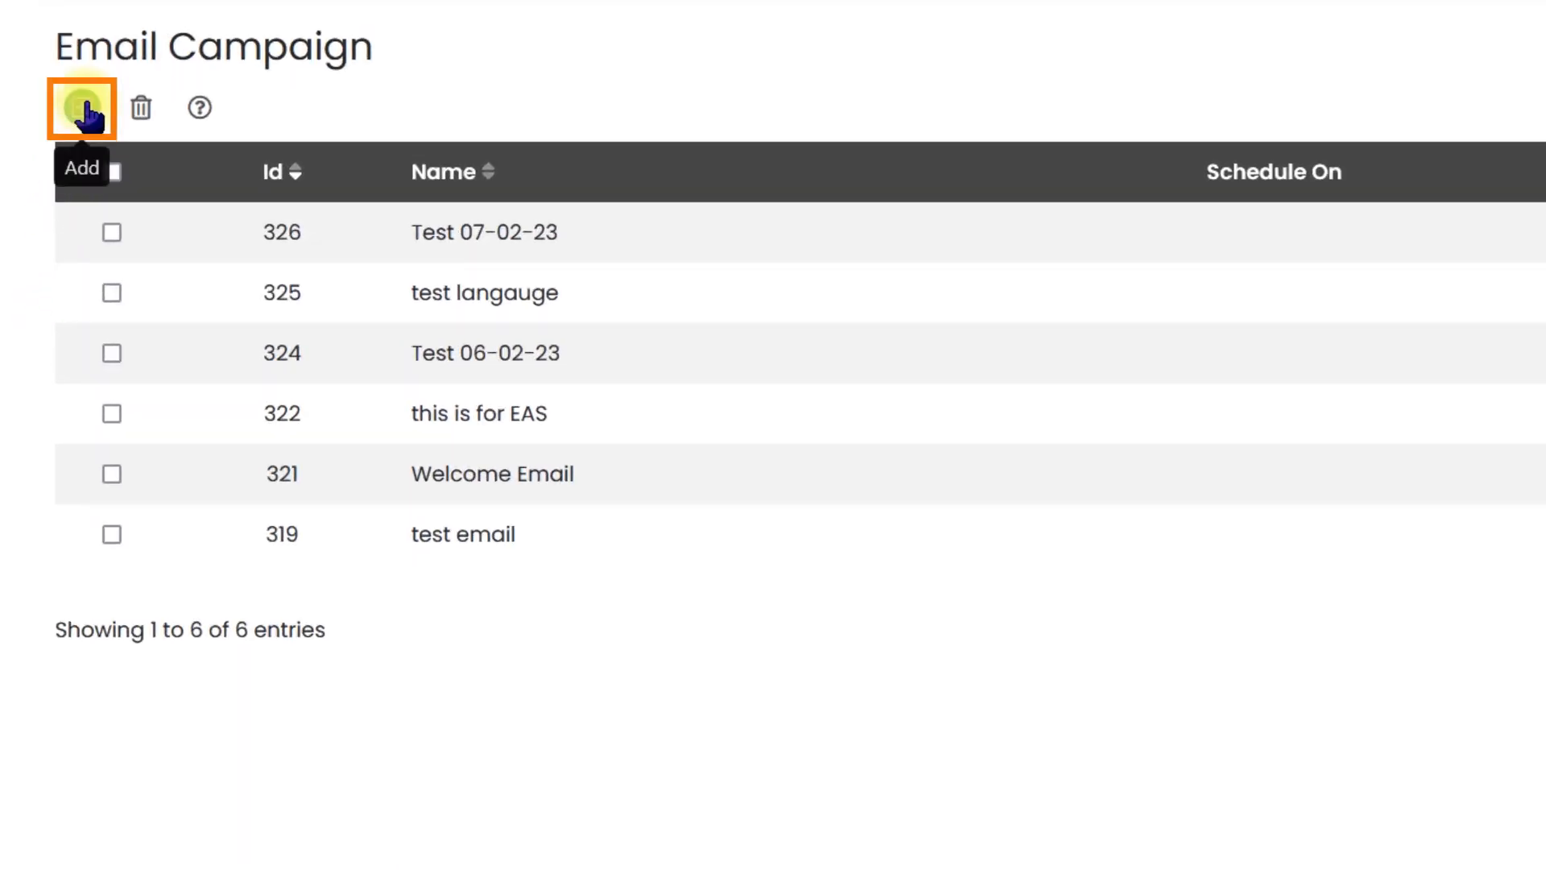
left_click(84, 108)
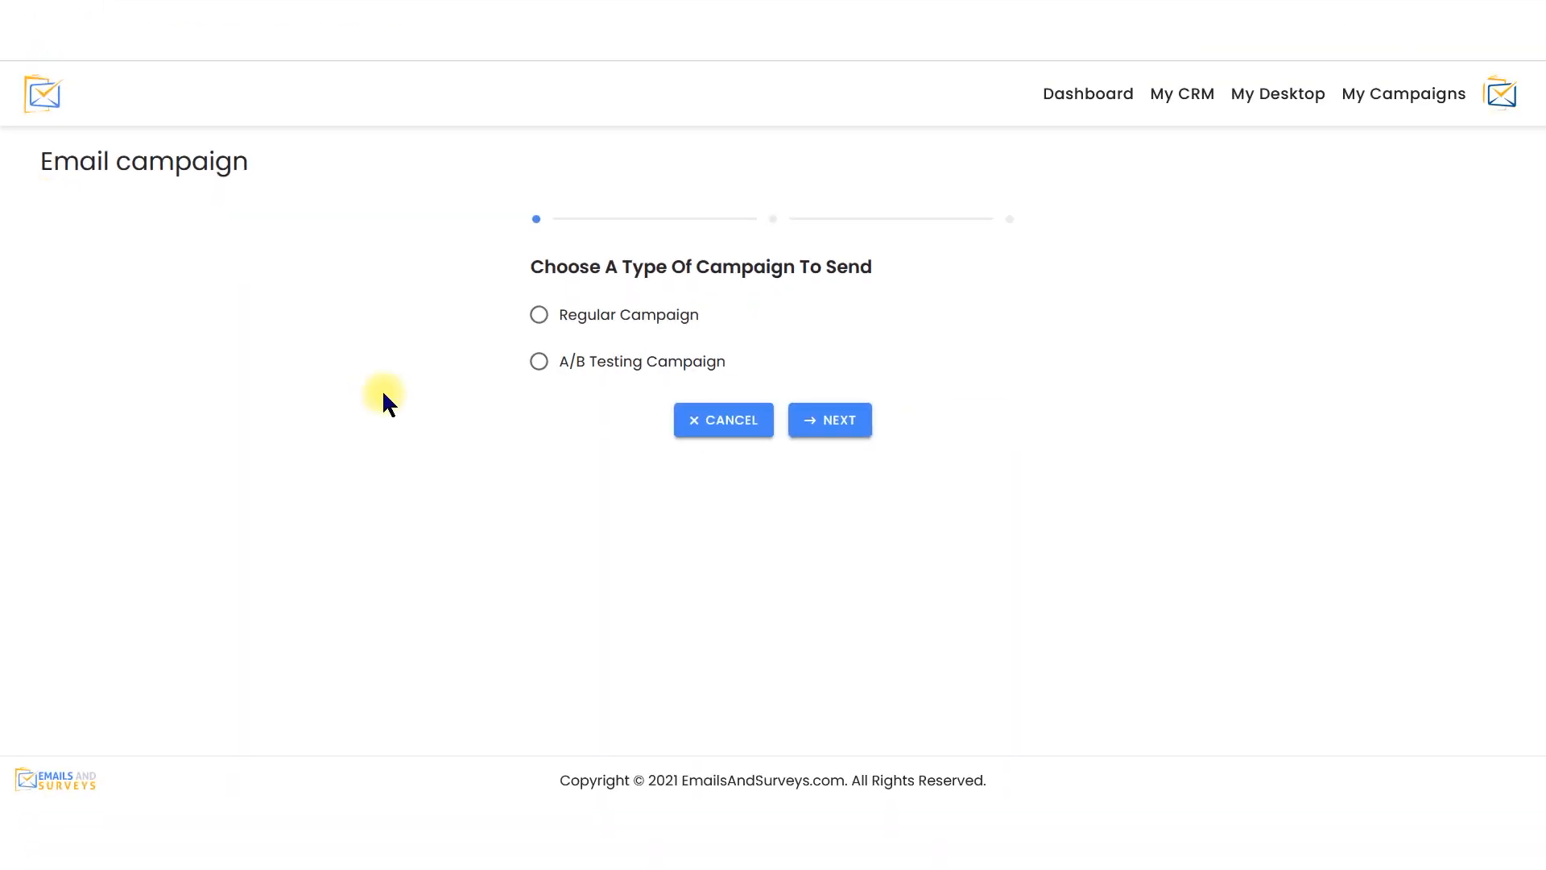
left_click(532, 322)
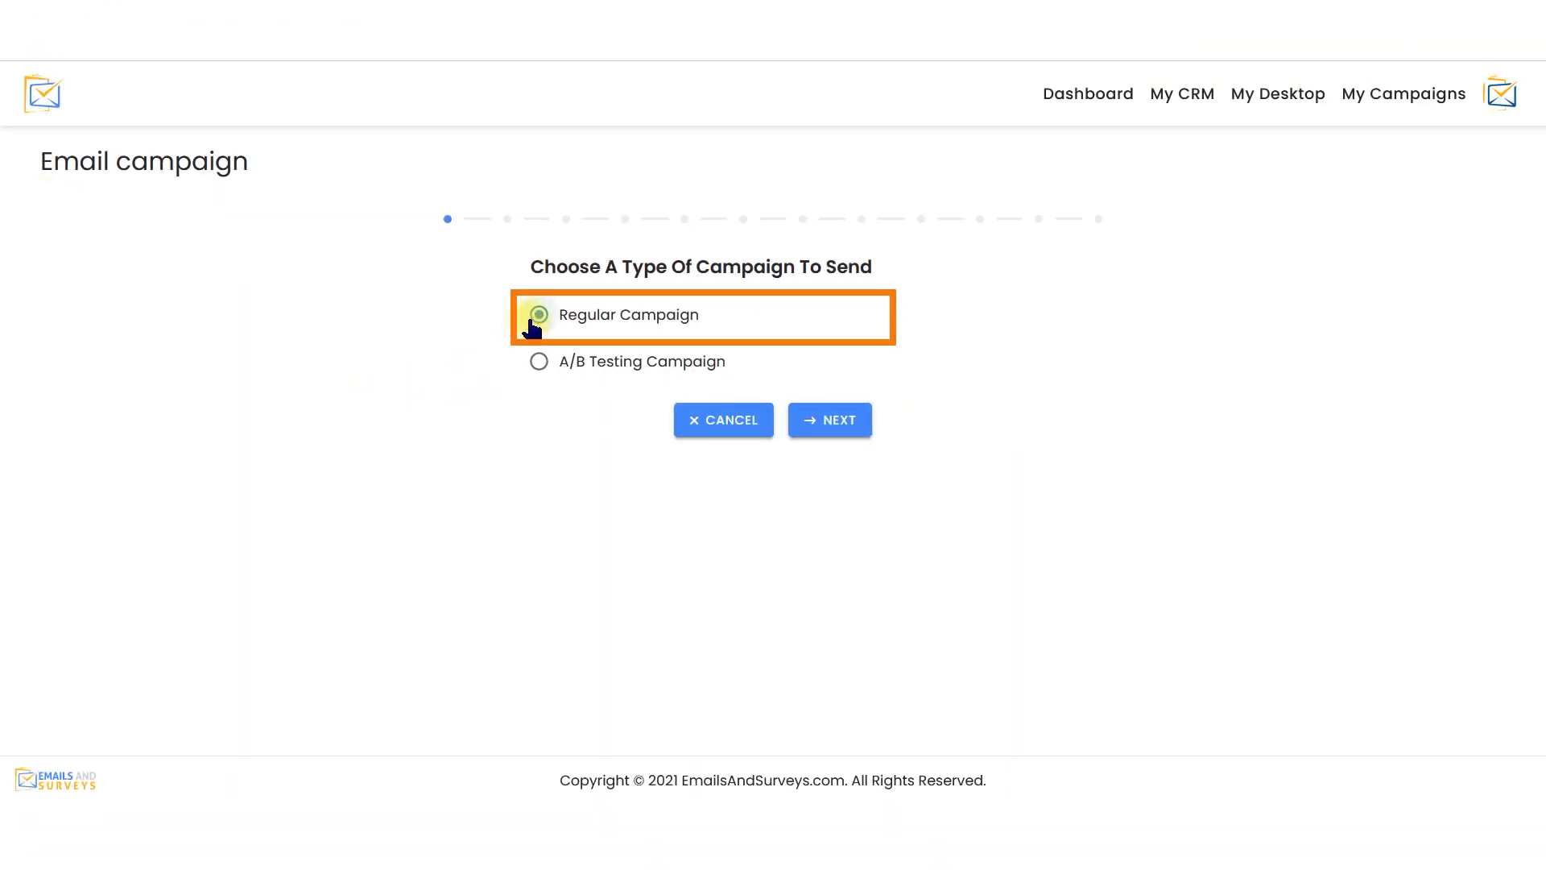
left_click(837, 432)
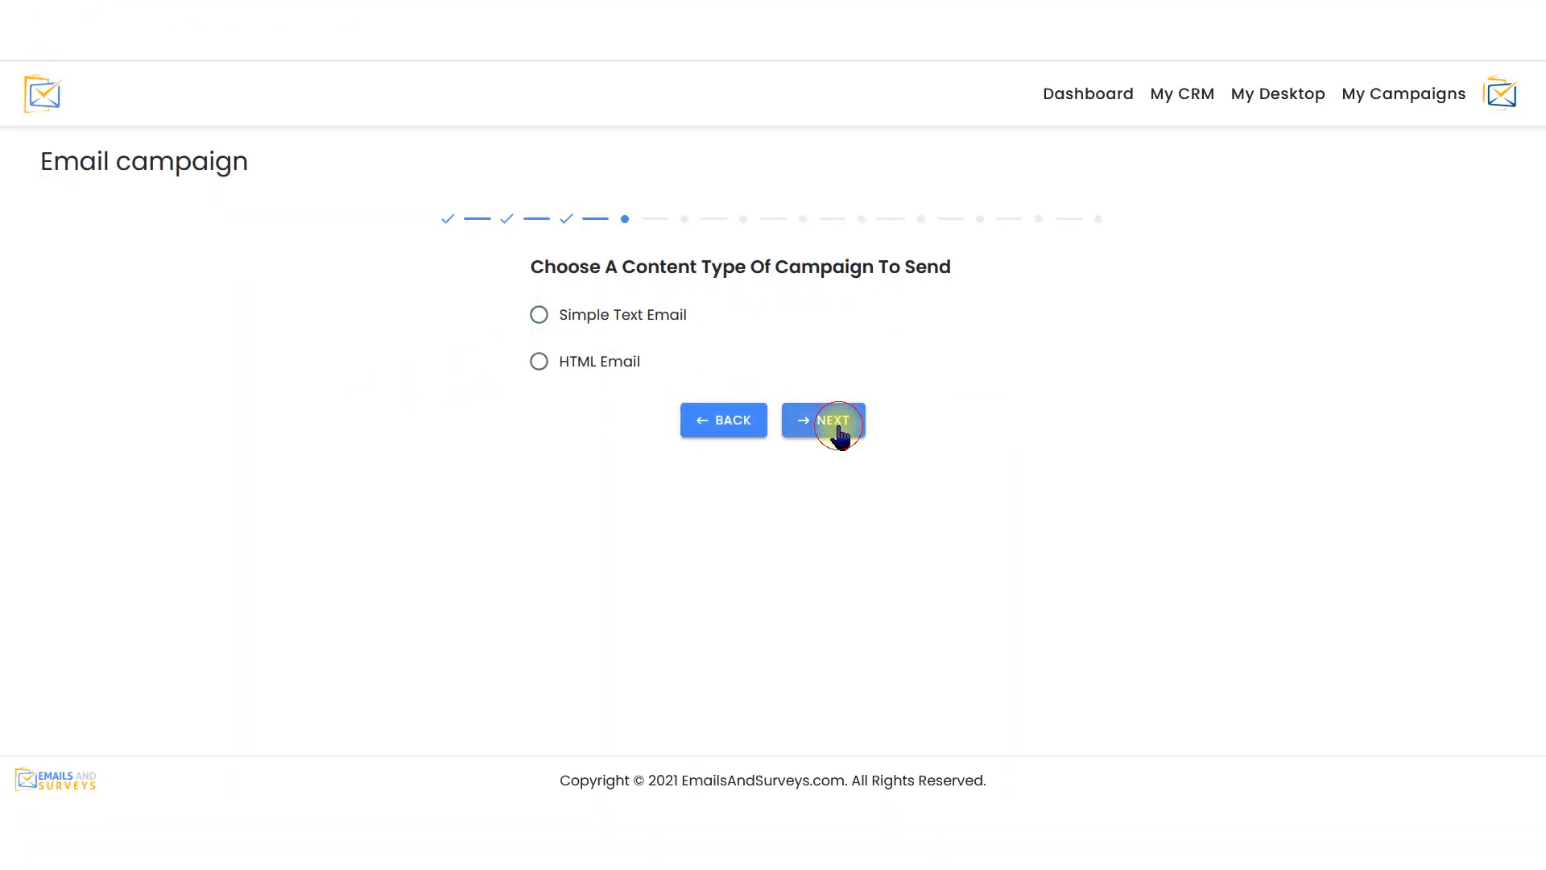
left_click(564, 372)
left_click(808, 432)
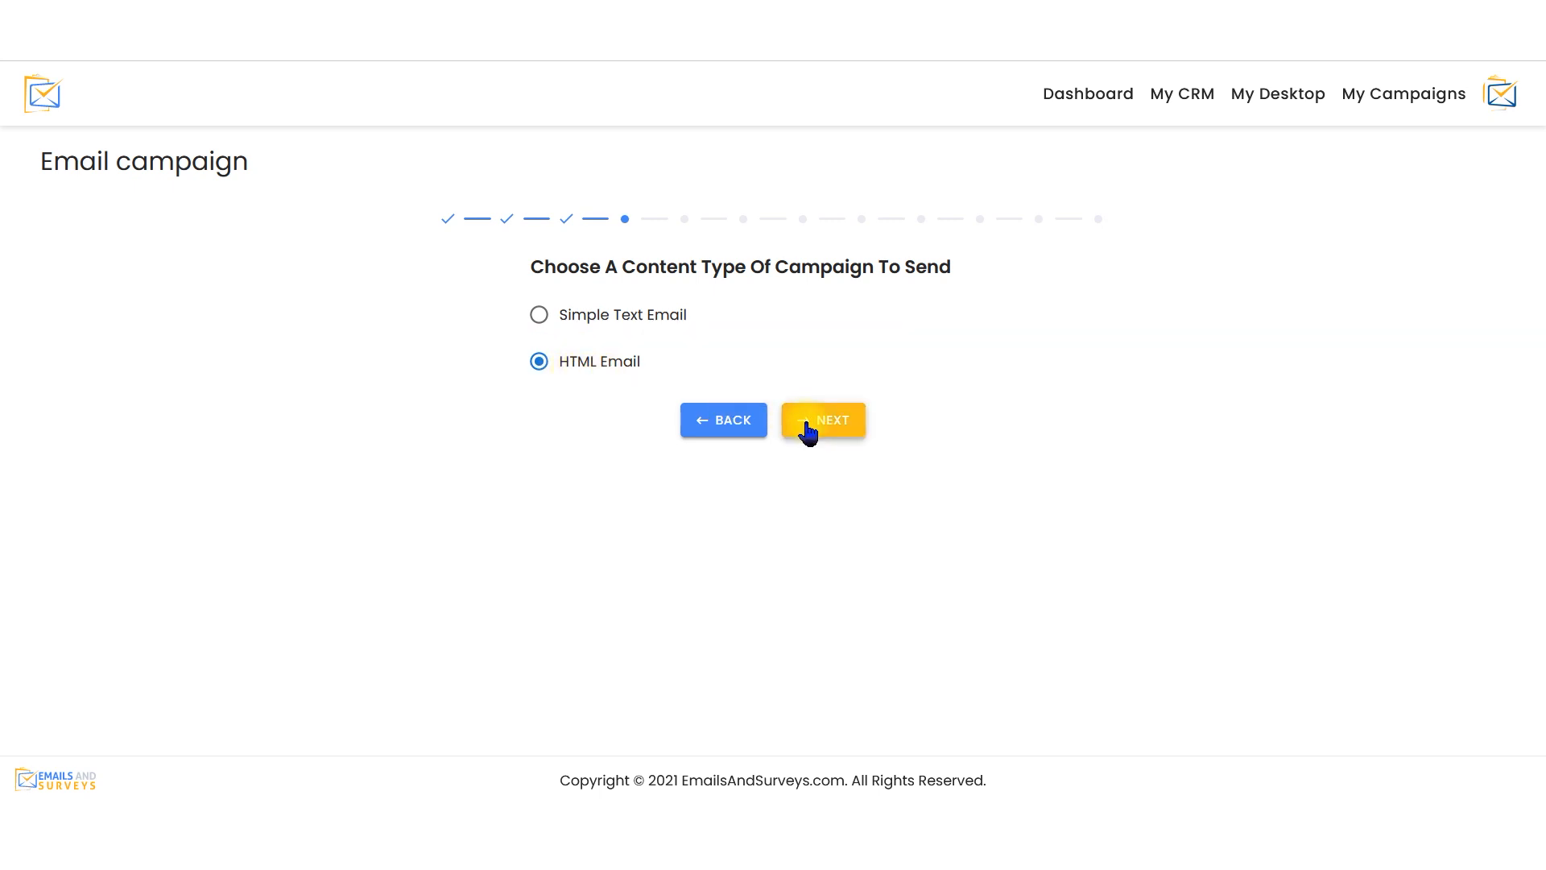
Name the campaign "First Campaign", set its type to Lead Nurturing, and continue to the page design selection
left_click(819, 334)
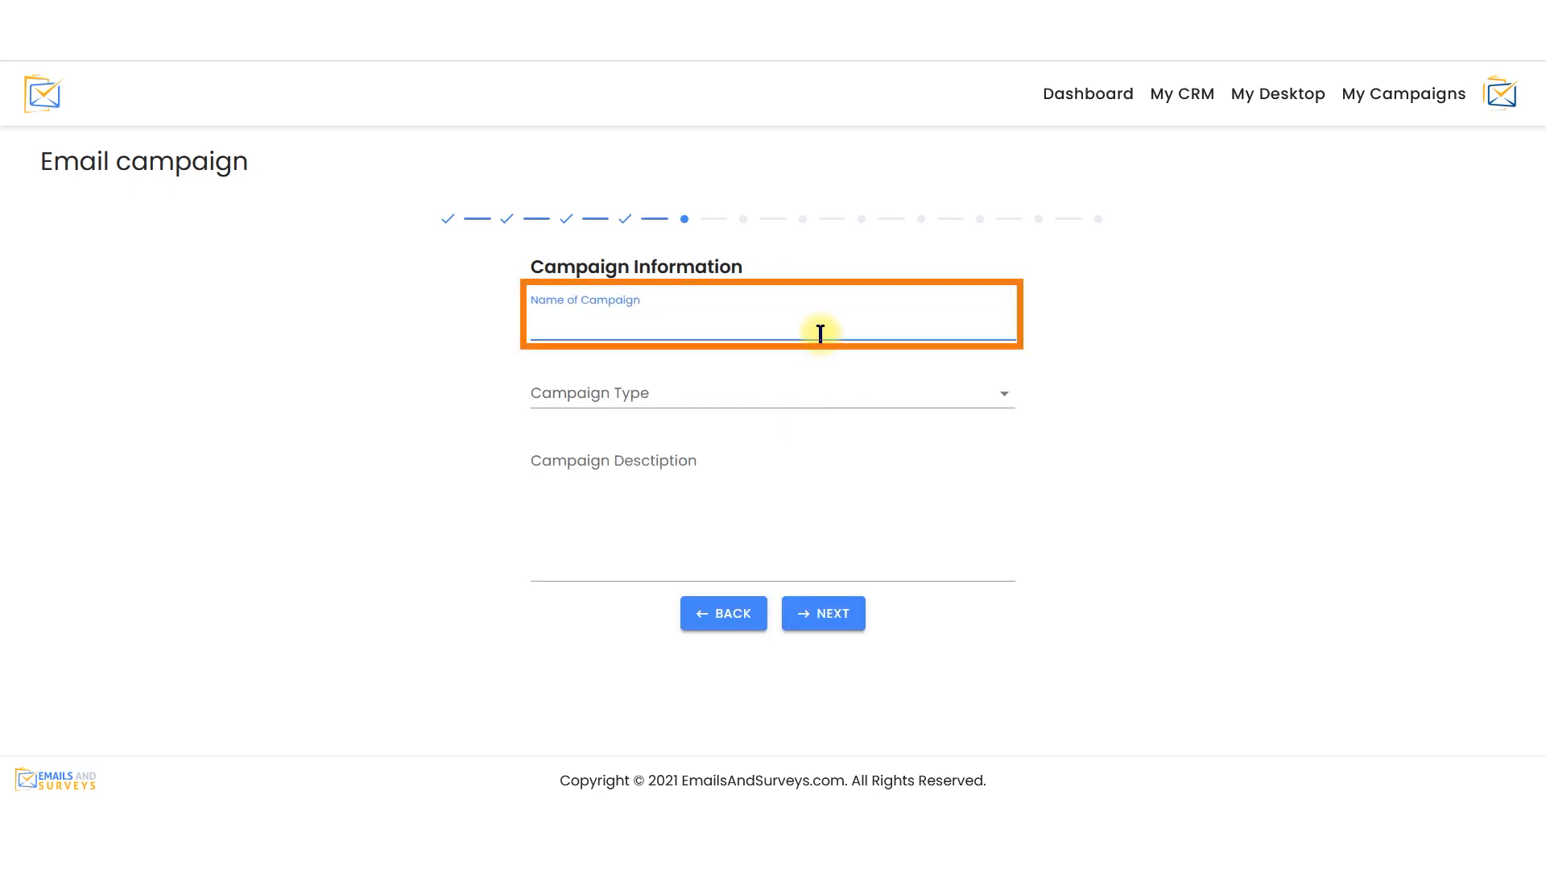
type("First Campaign")
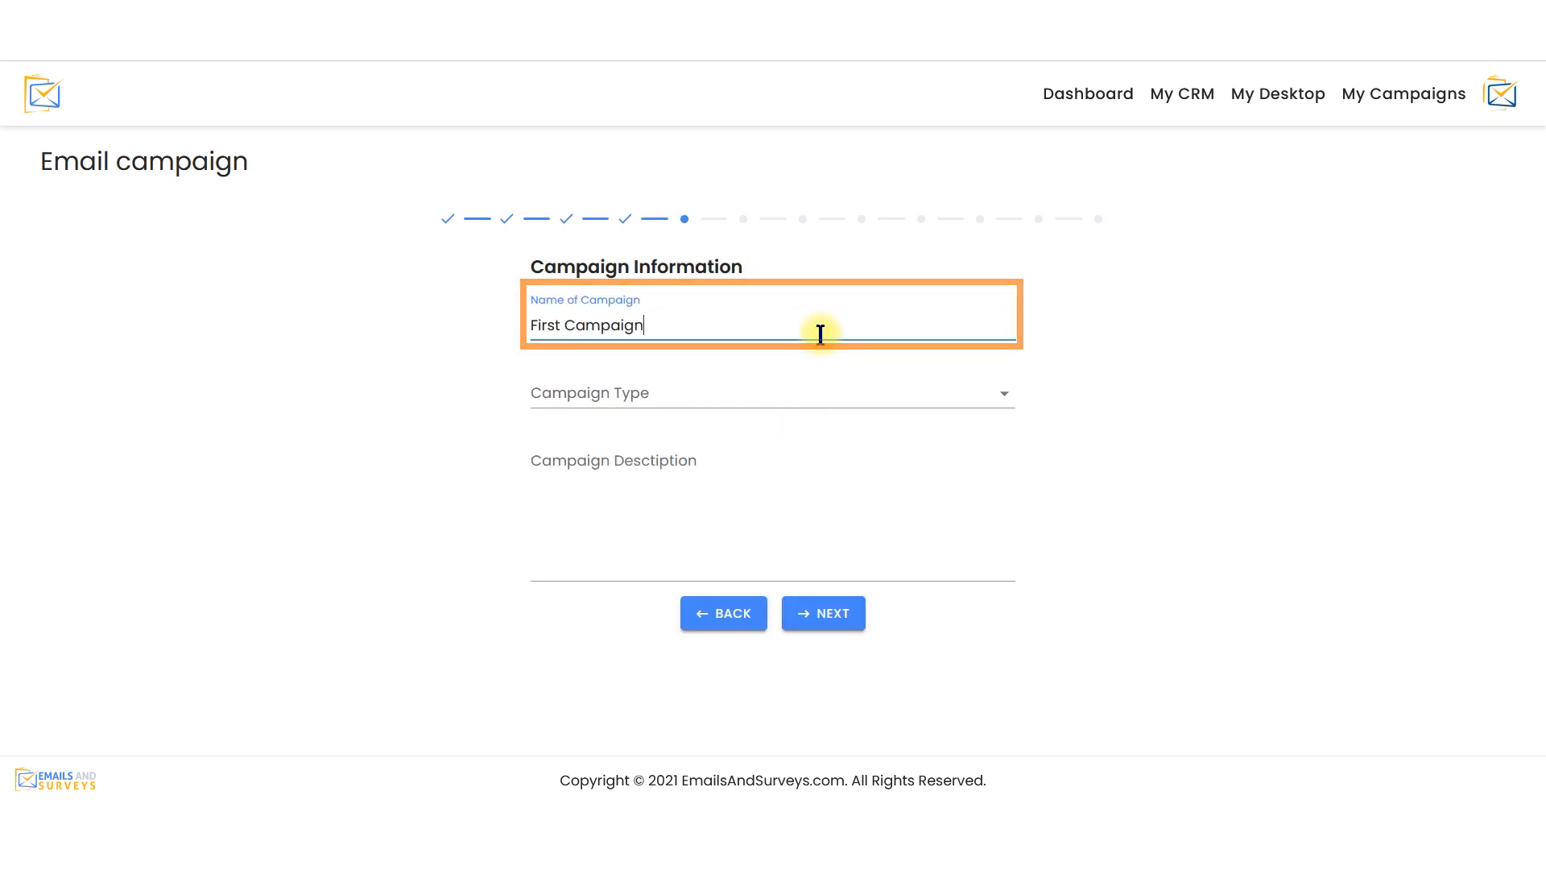
left_click(822, 393)
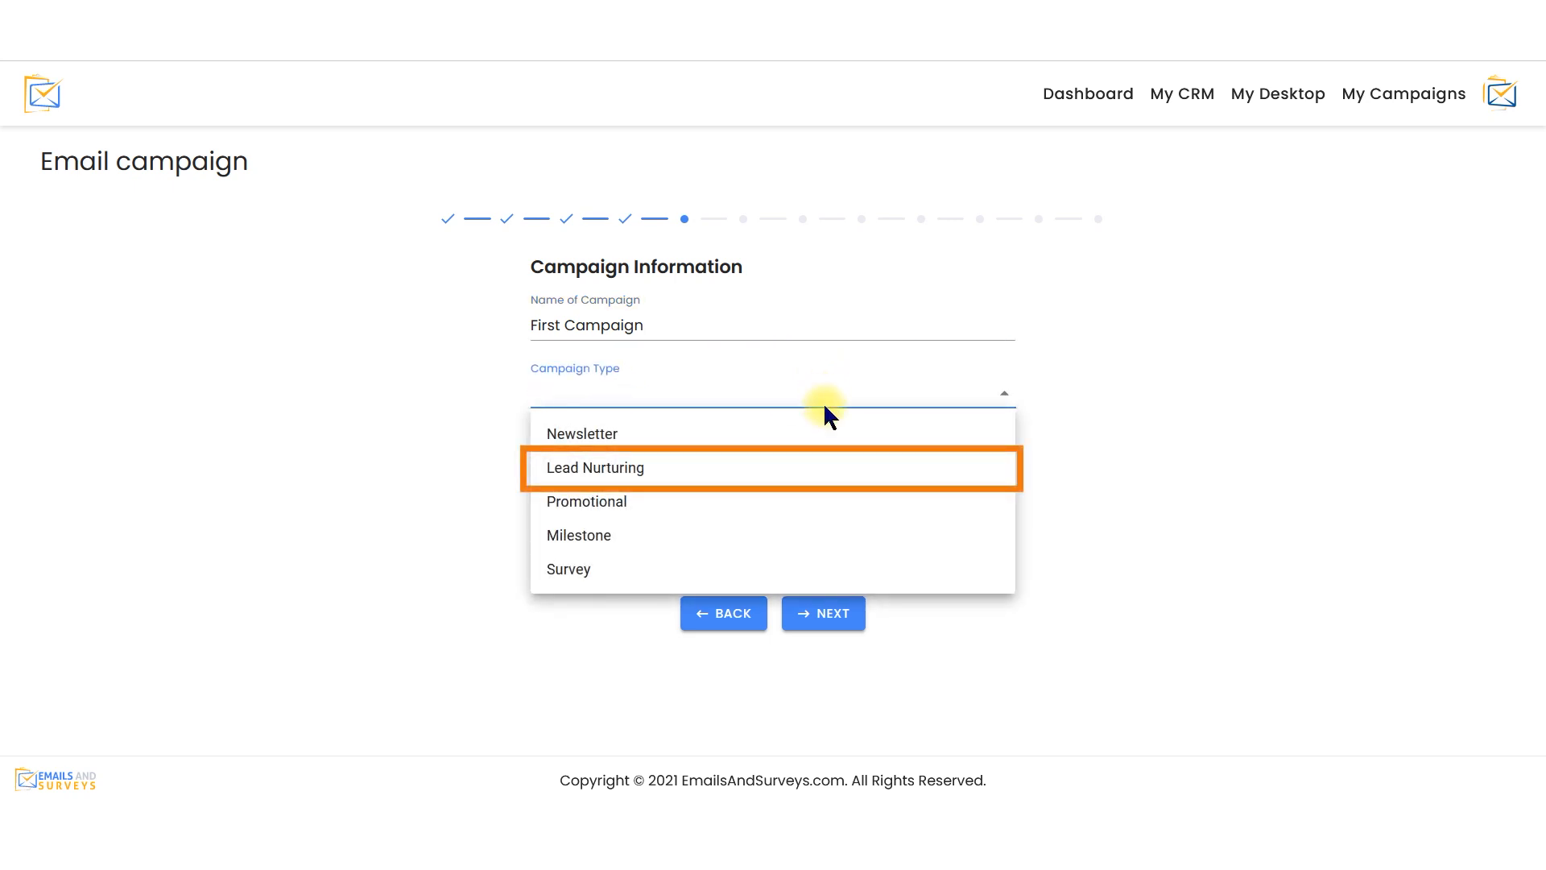
left_click(831, 464)
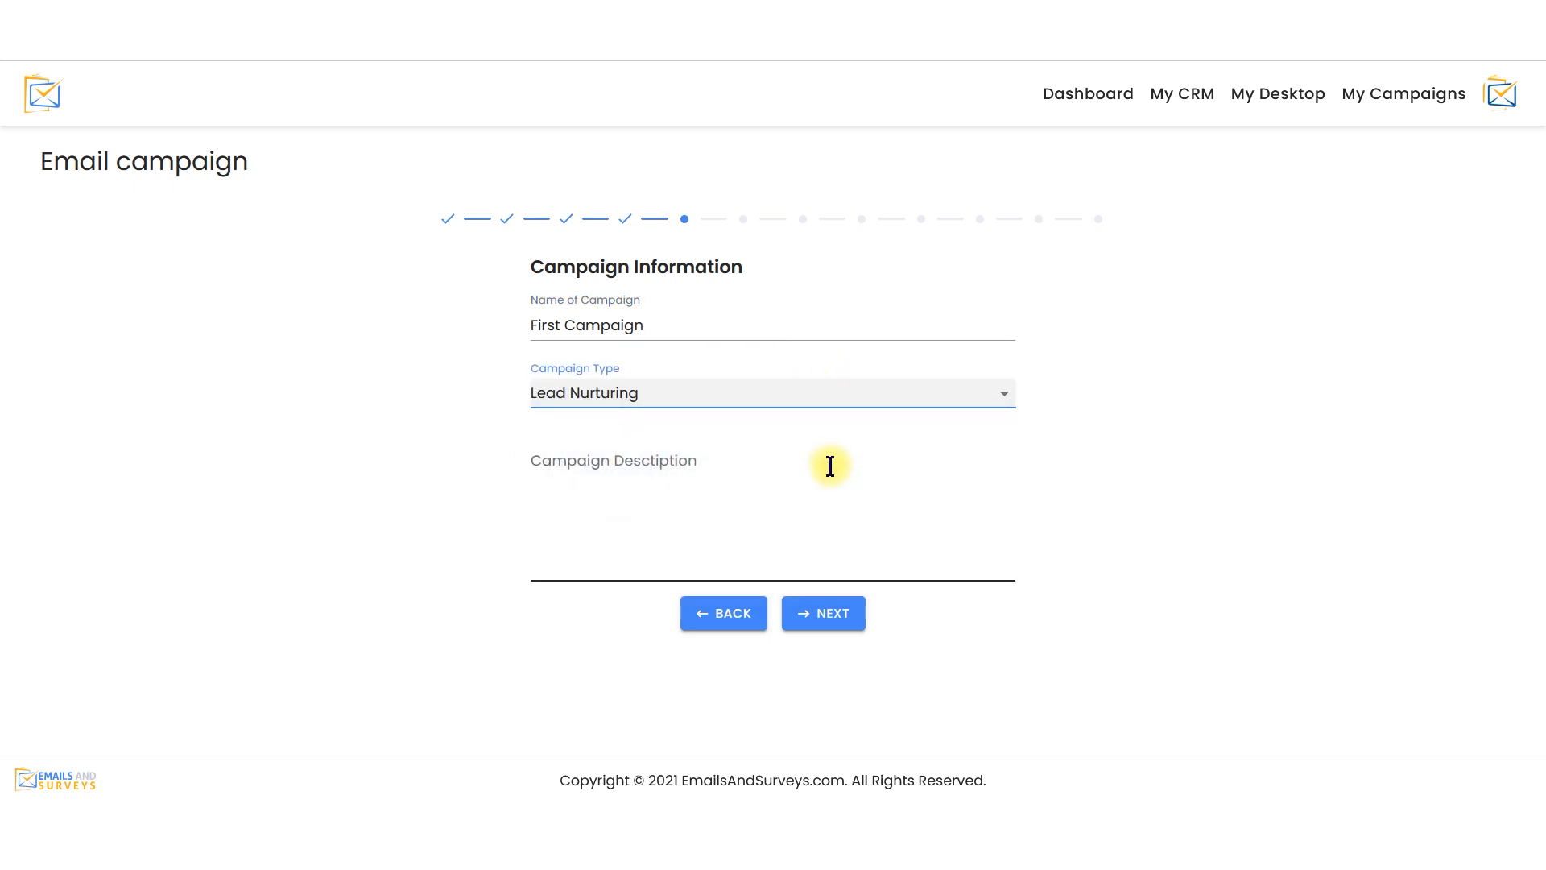
left_click(839, 622)
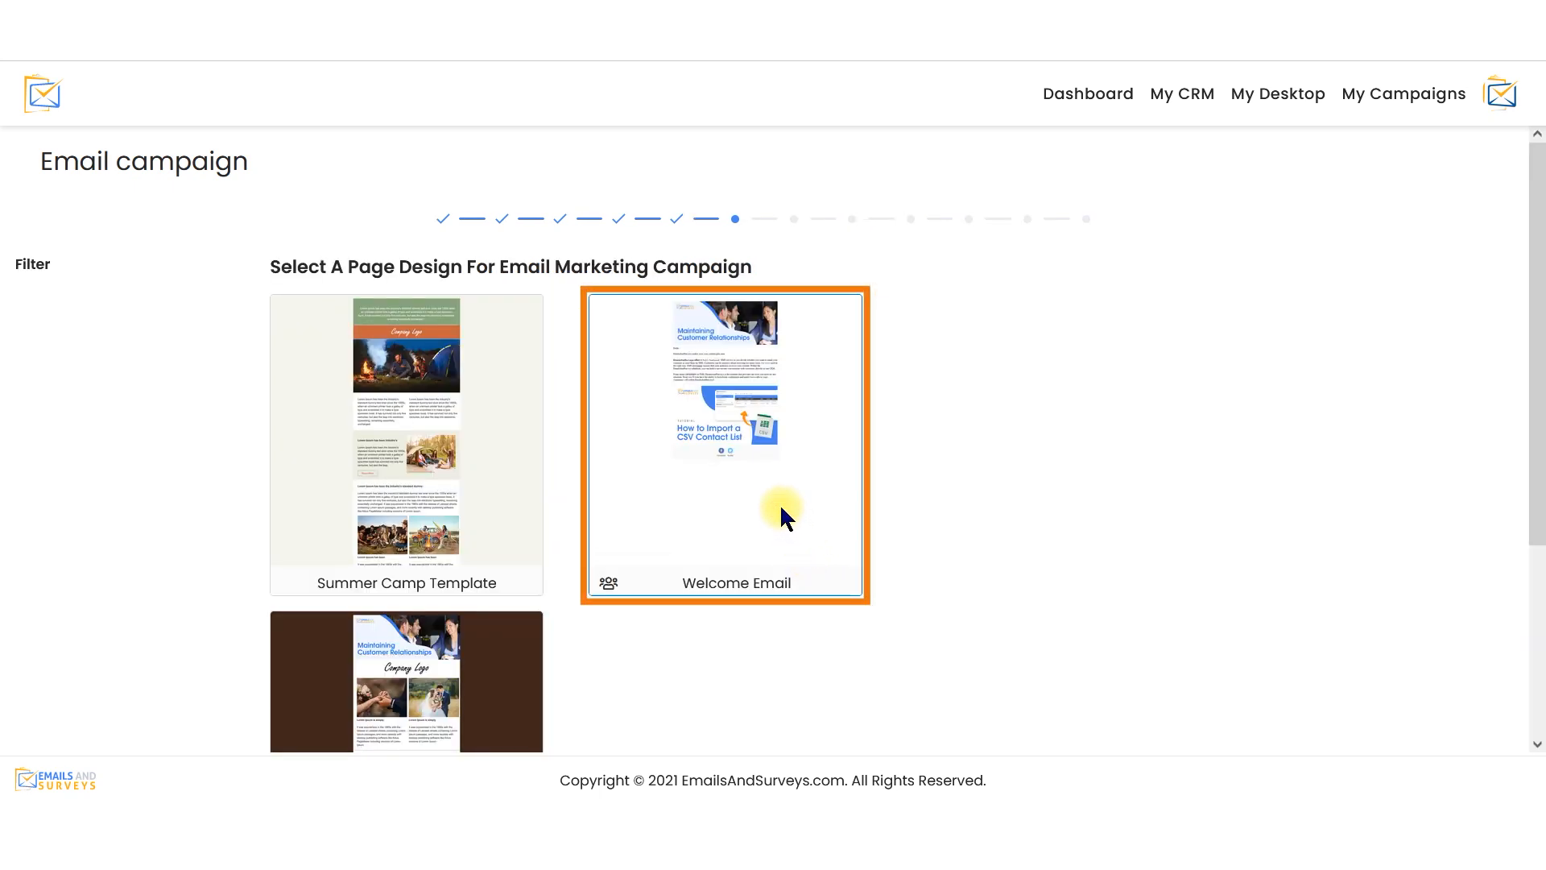
Continue with the Welcome Email page design and choose the My Customers group as the campaign's recipients
scroll(973, 518, "down", 3)
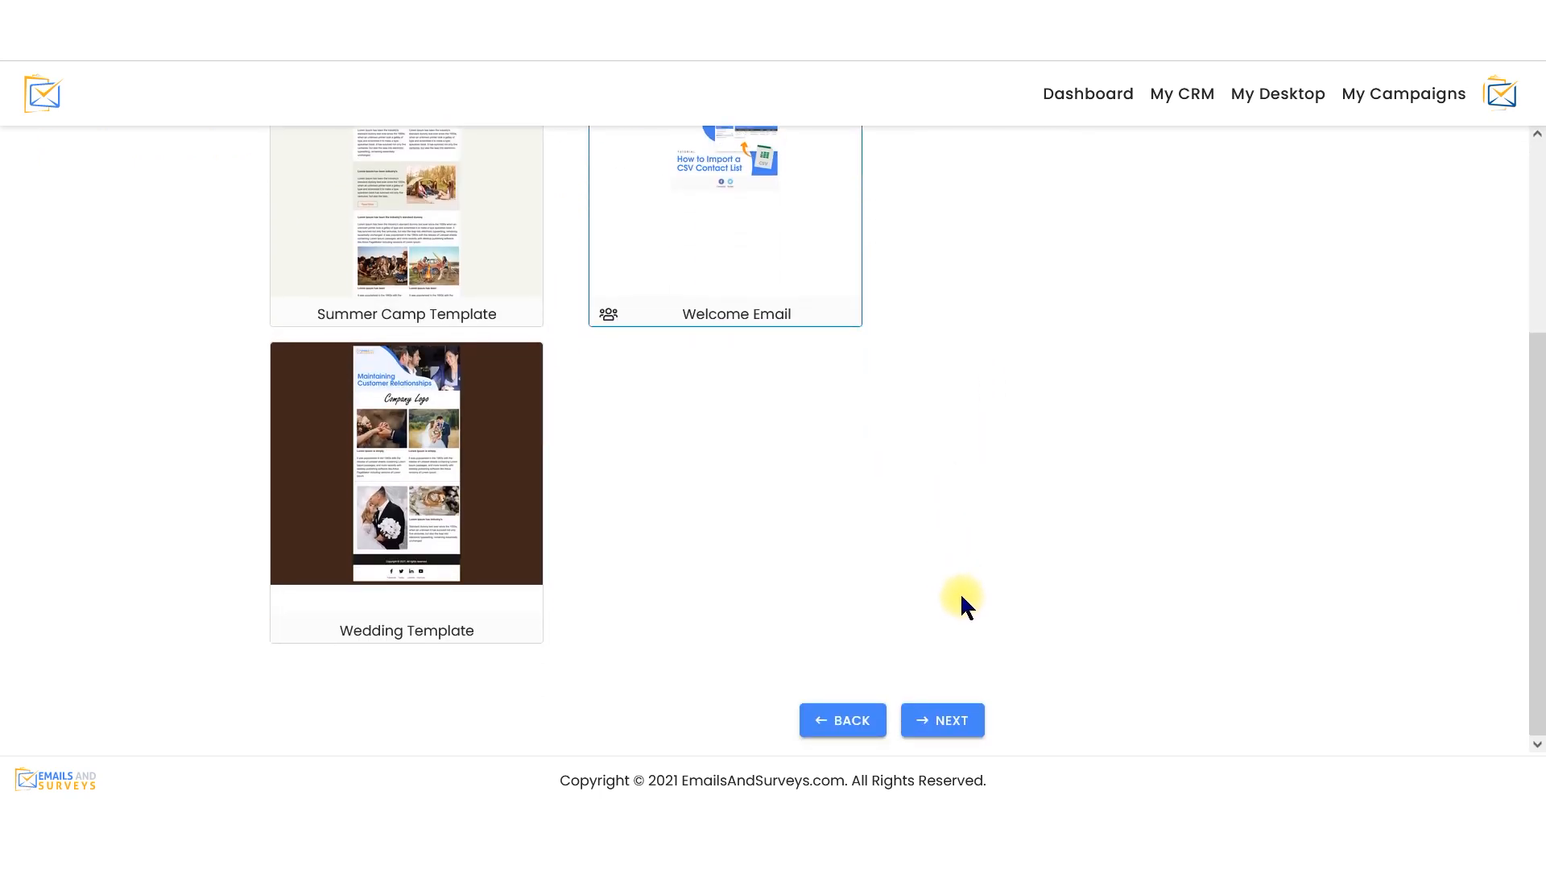
left_click(947, 717)
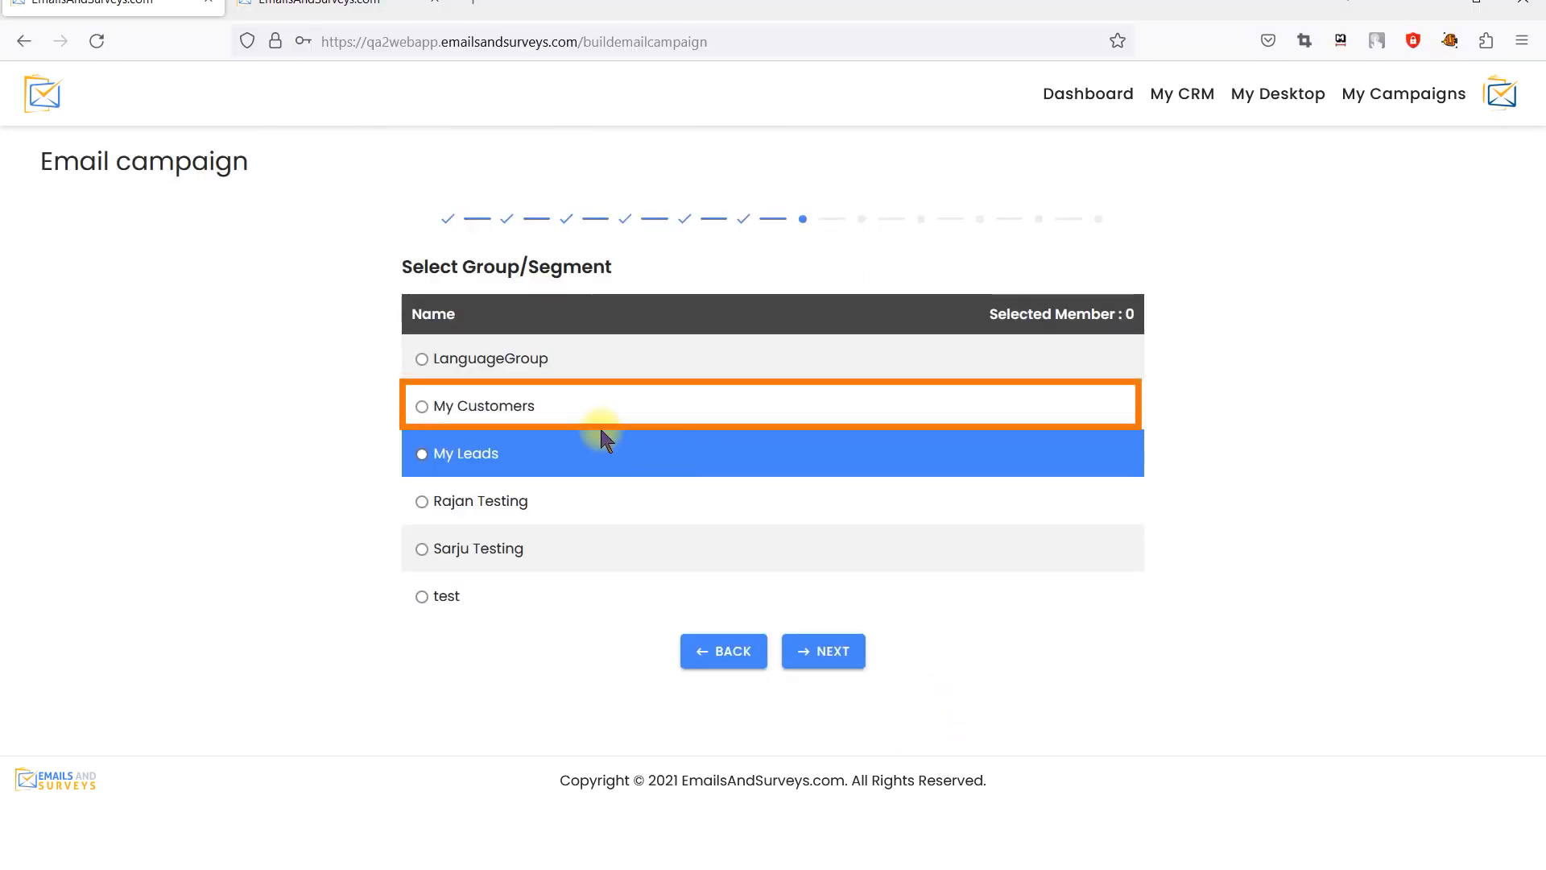
left_click(527, 419)
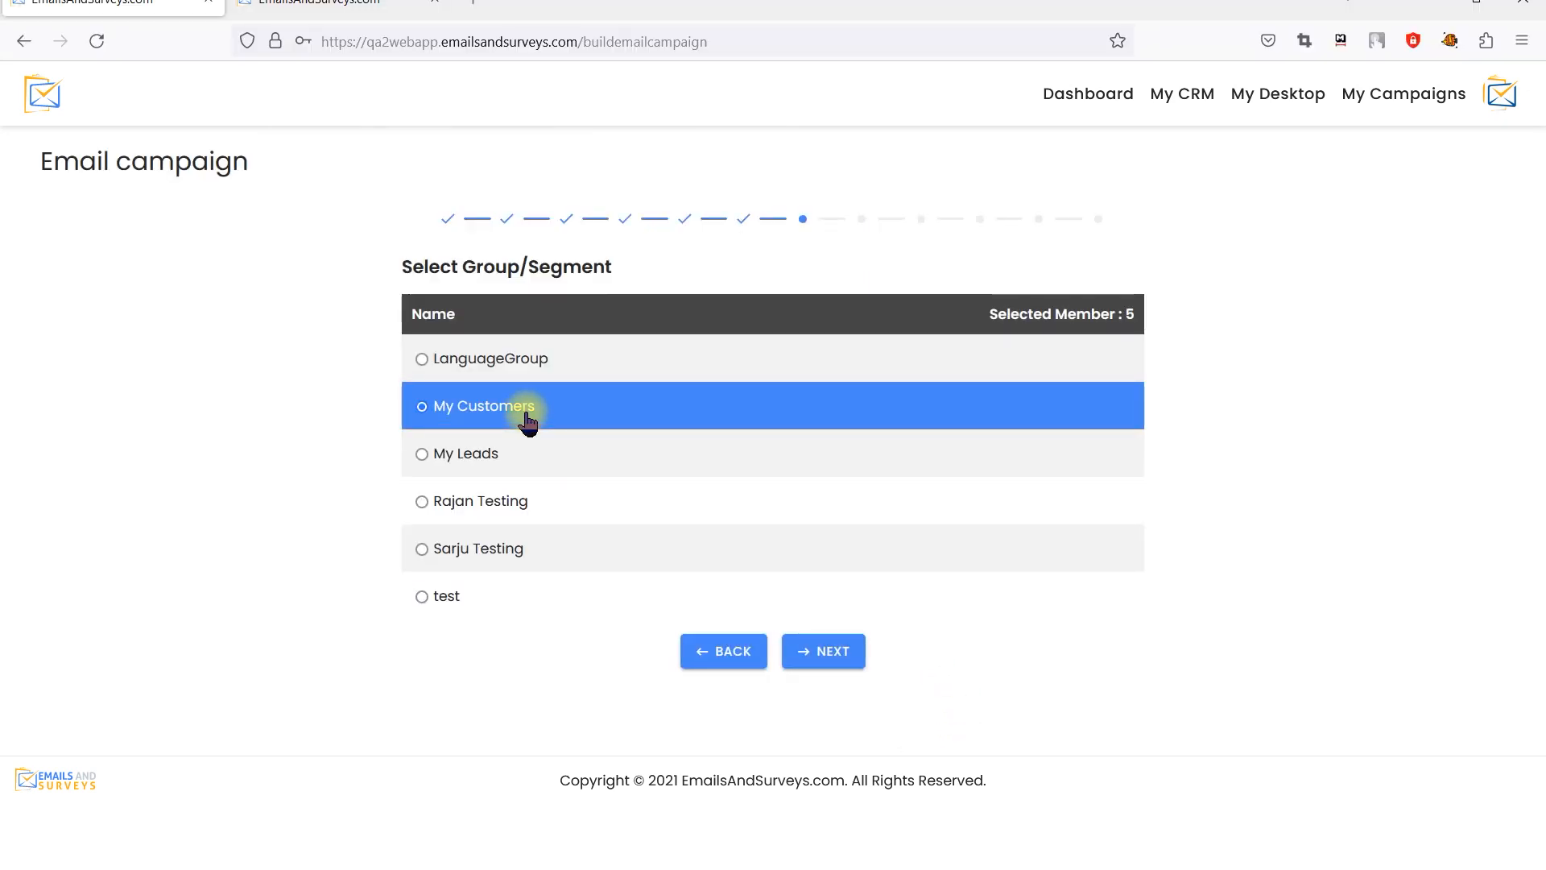
left_click(841, 651)
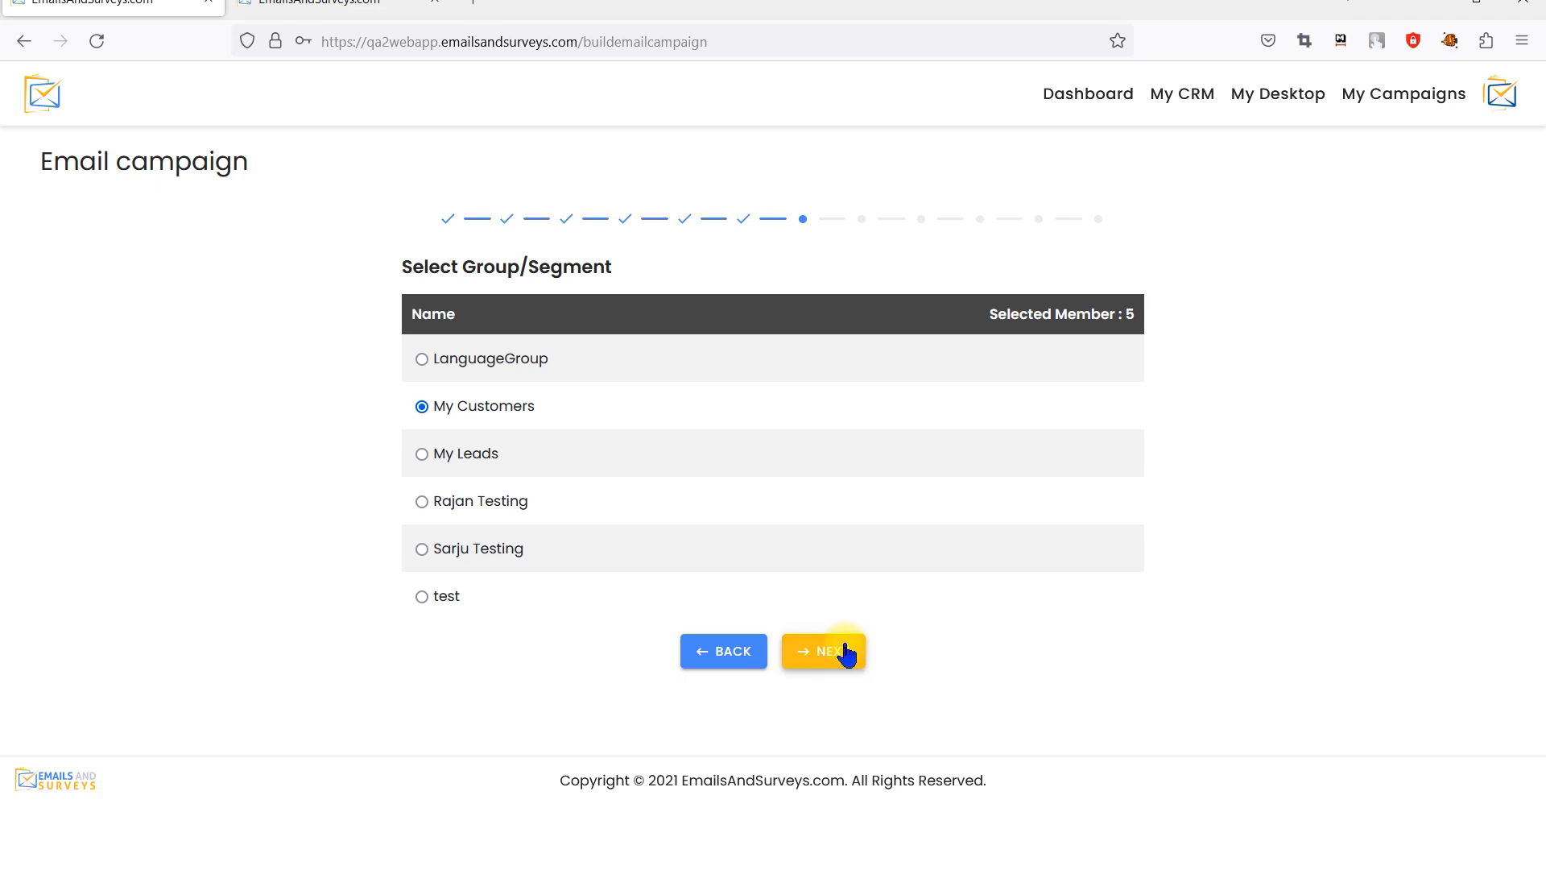
Set the email subject to "Welcome to EmailsAndSurveys" and accept the sender details
left_click(407, 570)
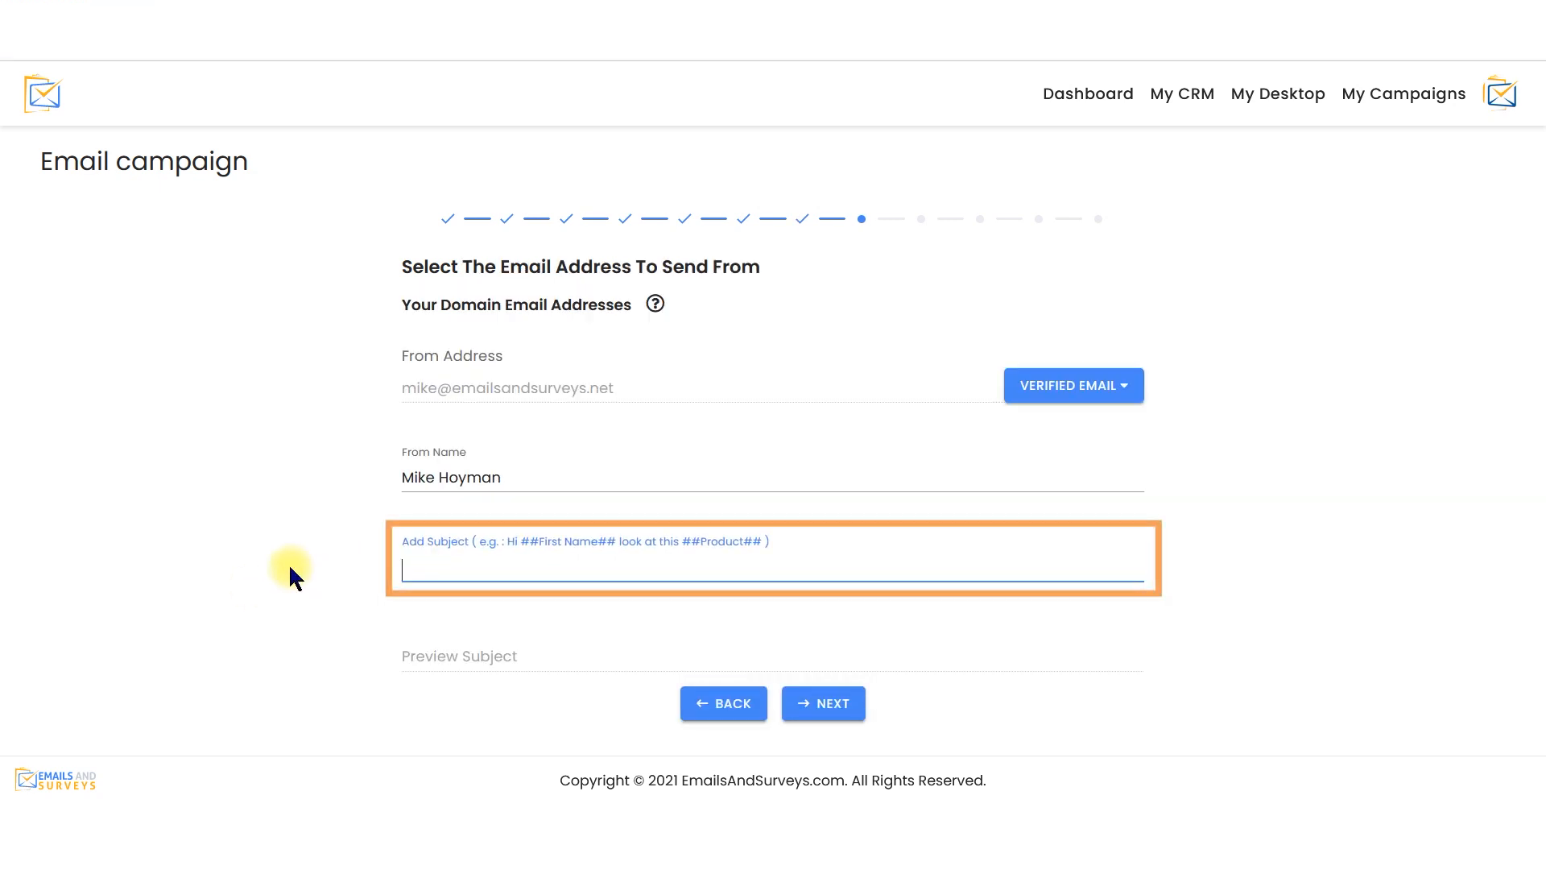
type("Welcome to EmailsAndSurveys")
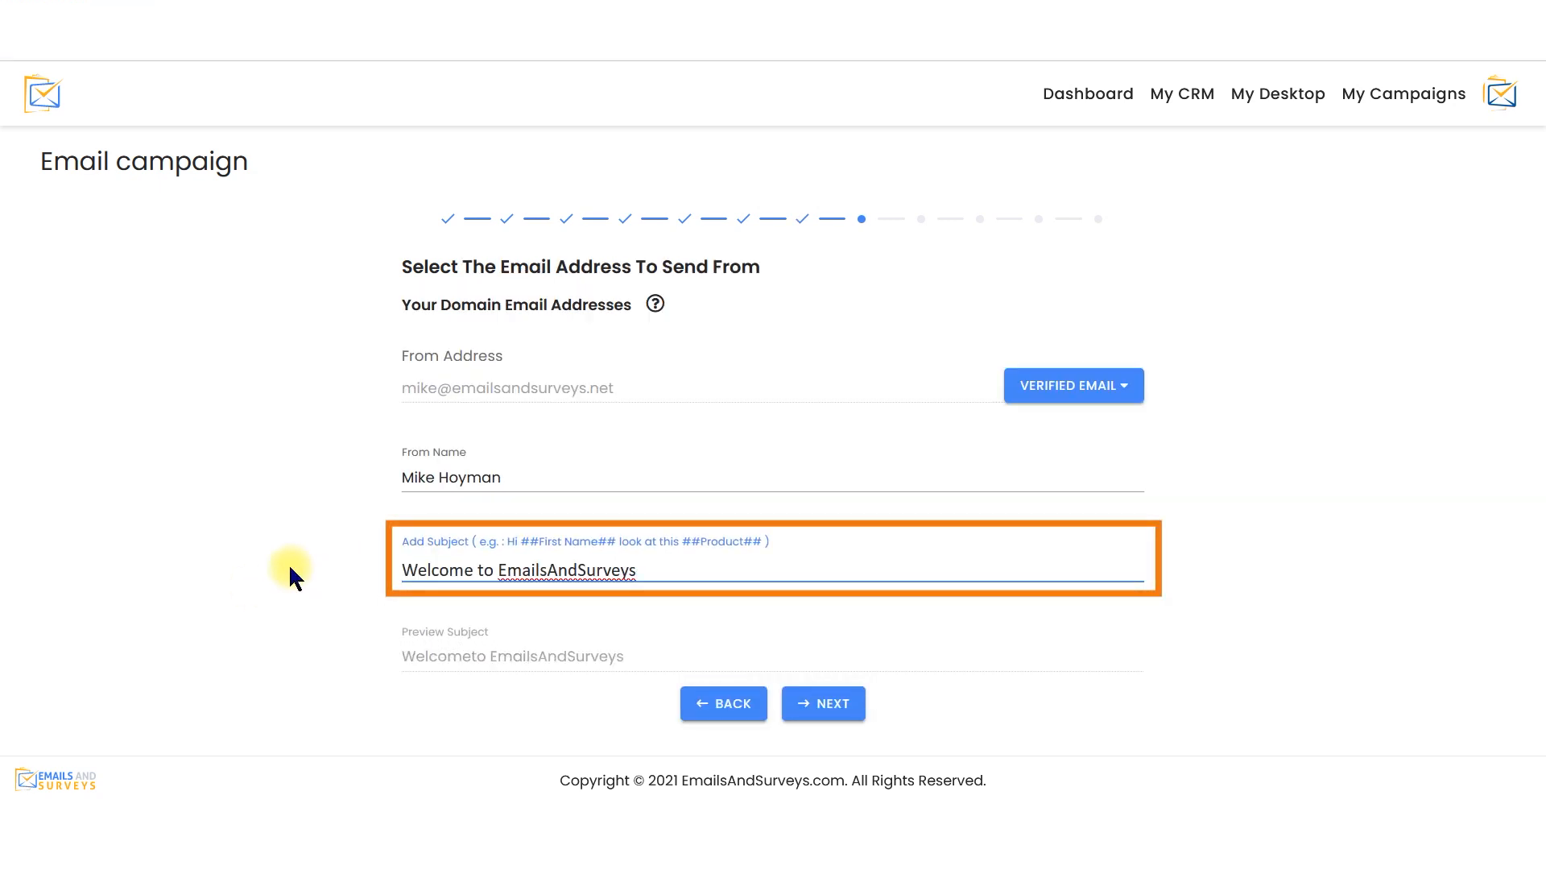
left_click(808, 708)
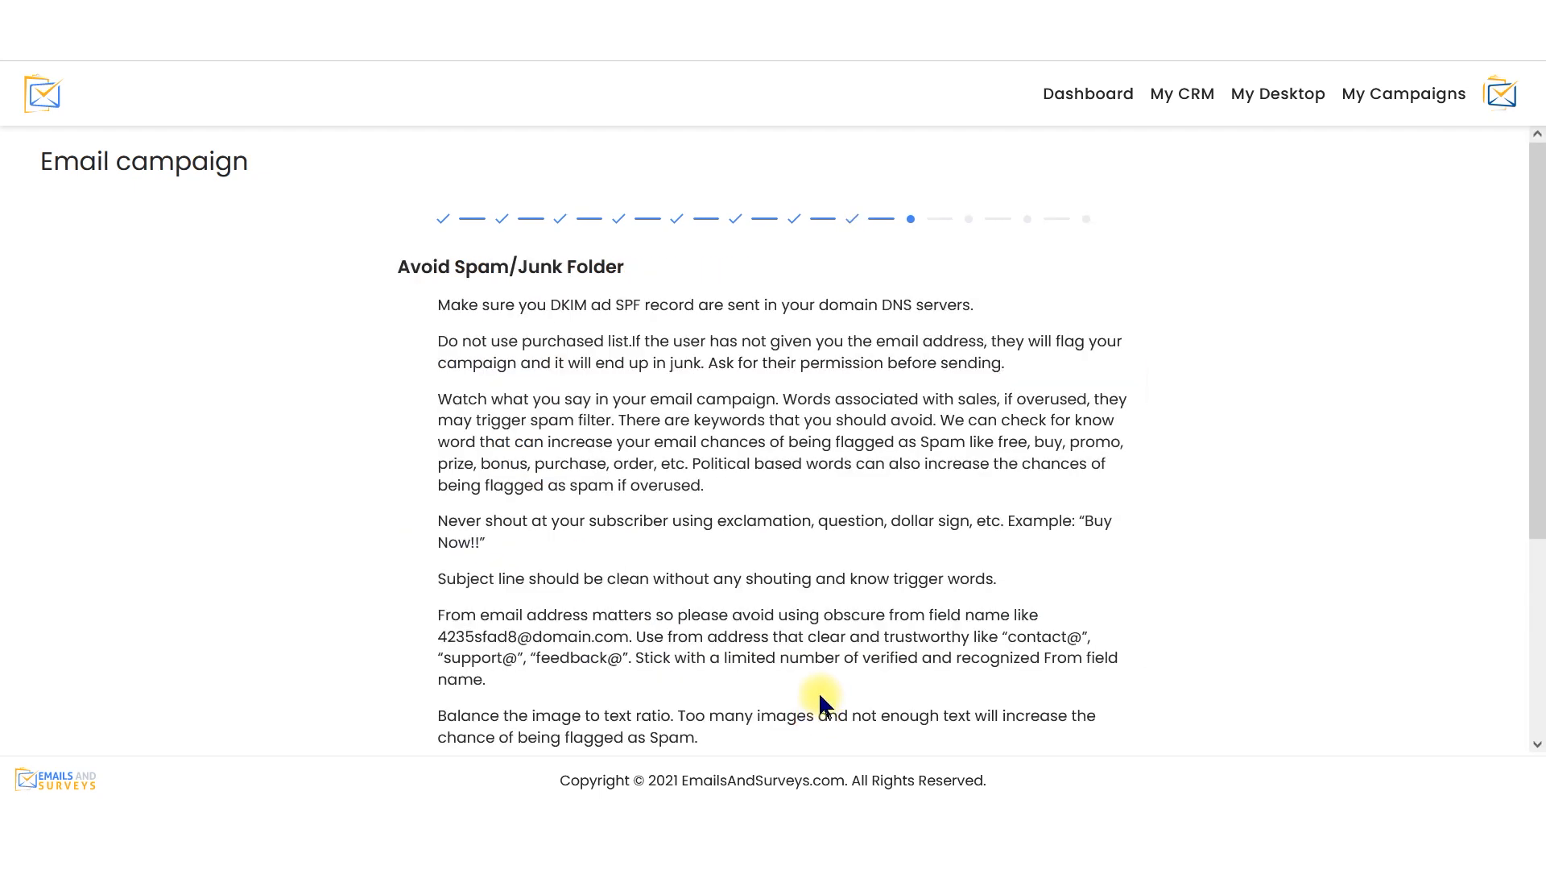
Go through the spam avoidance guidelines and run the Spam Flag Probability check on the campaign
scroll(819, 683, "down", 3)
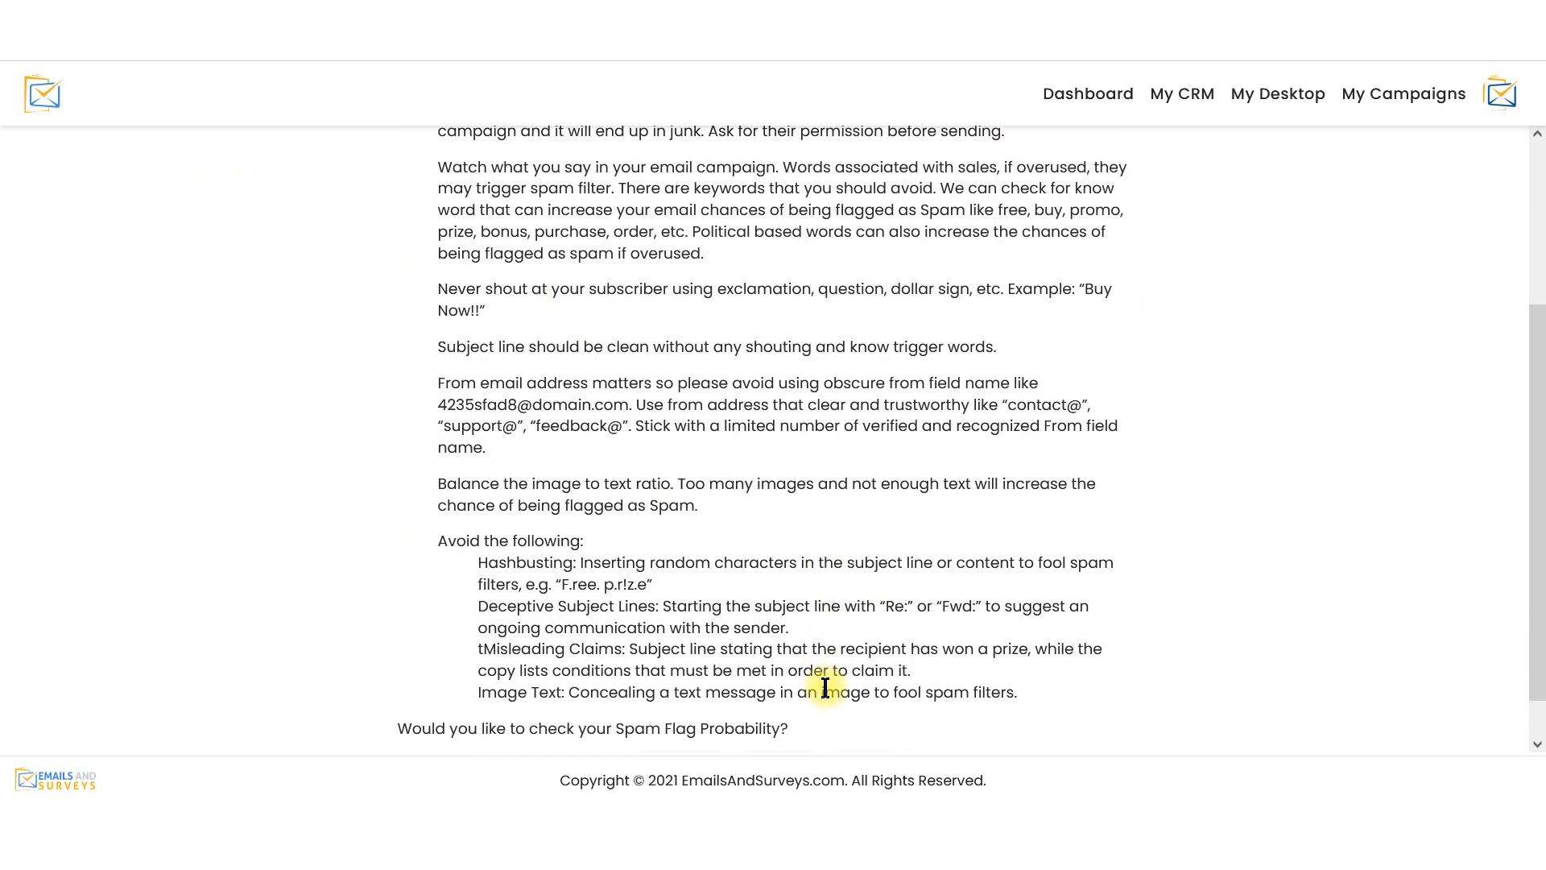
scroll(824, 687, "down", 1)
left_click(785, 720)
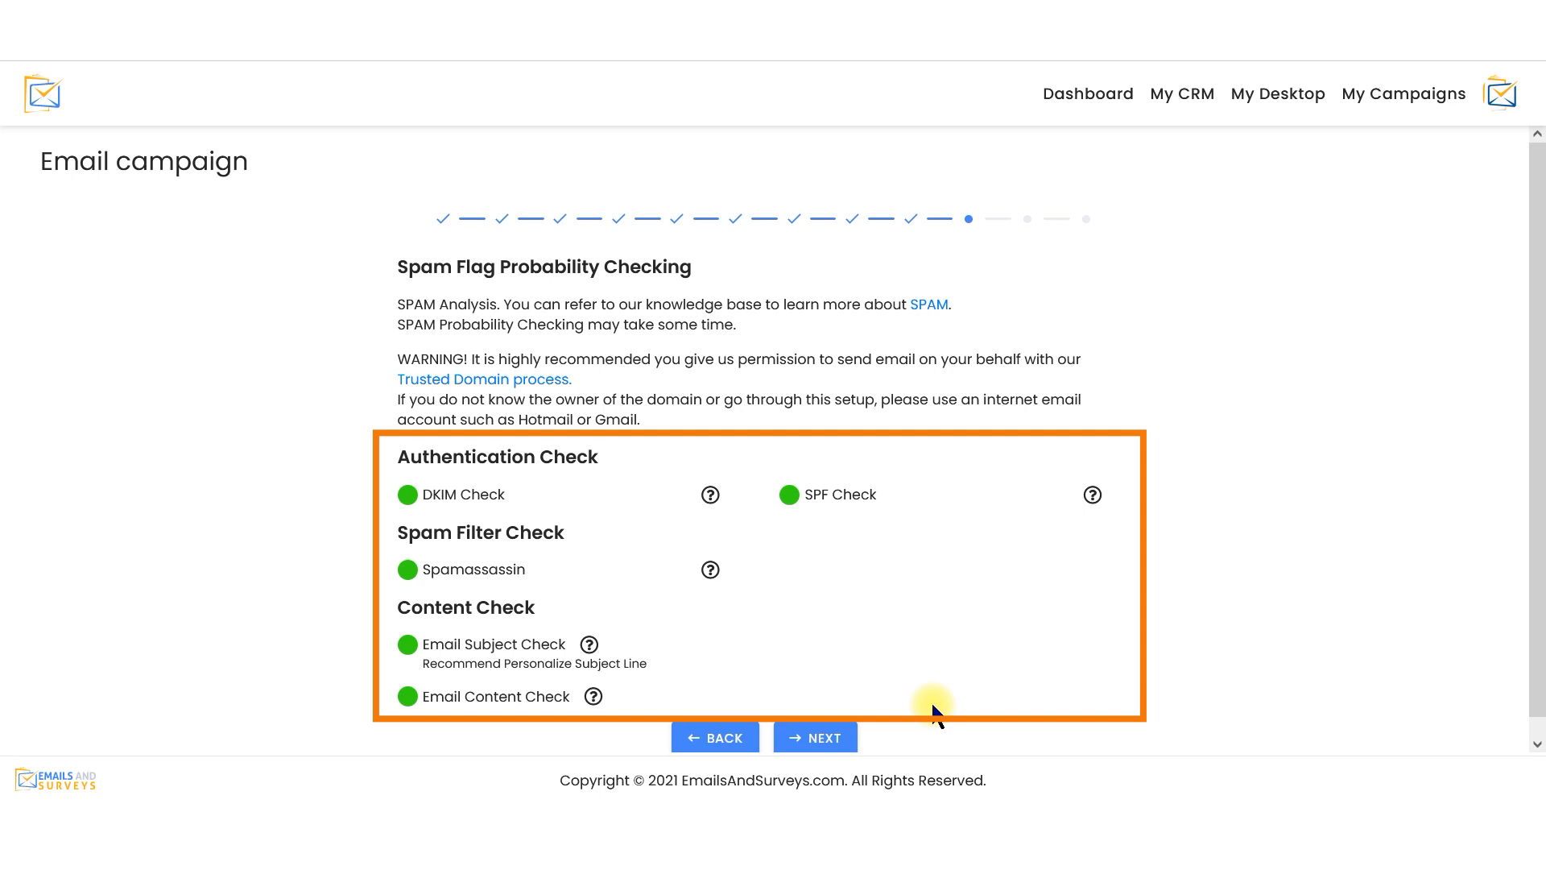
Proceed to the campaign scheduler and set the delivery to Send Now
left_click(848, 725)
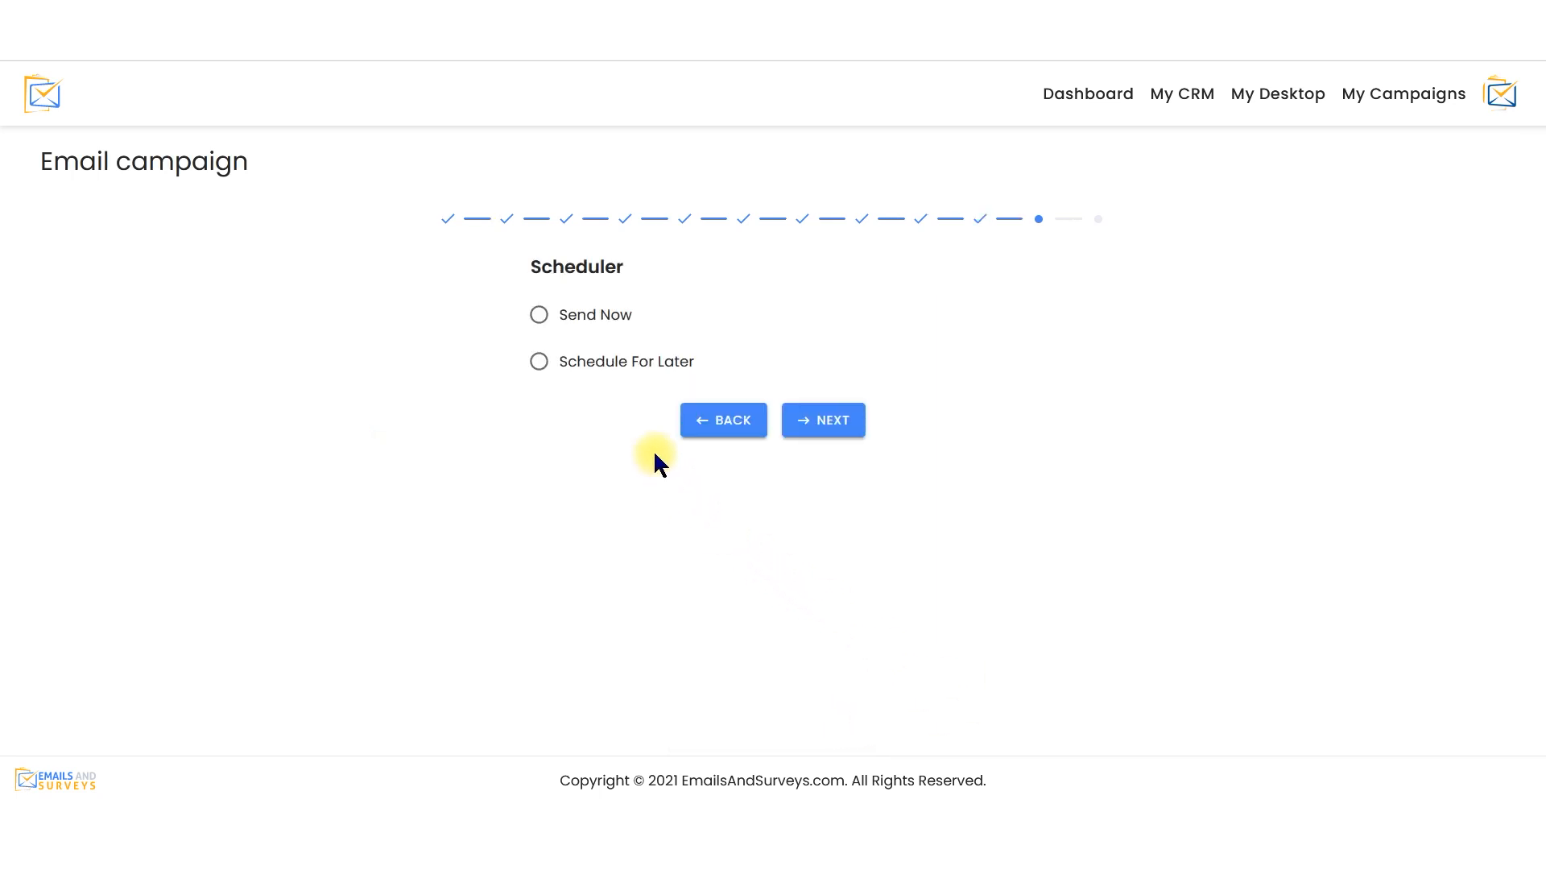
left_click(629, 328)
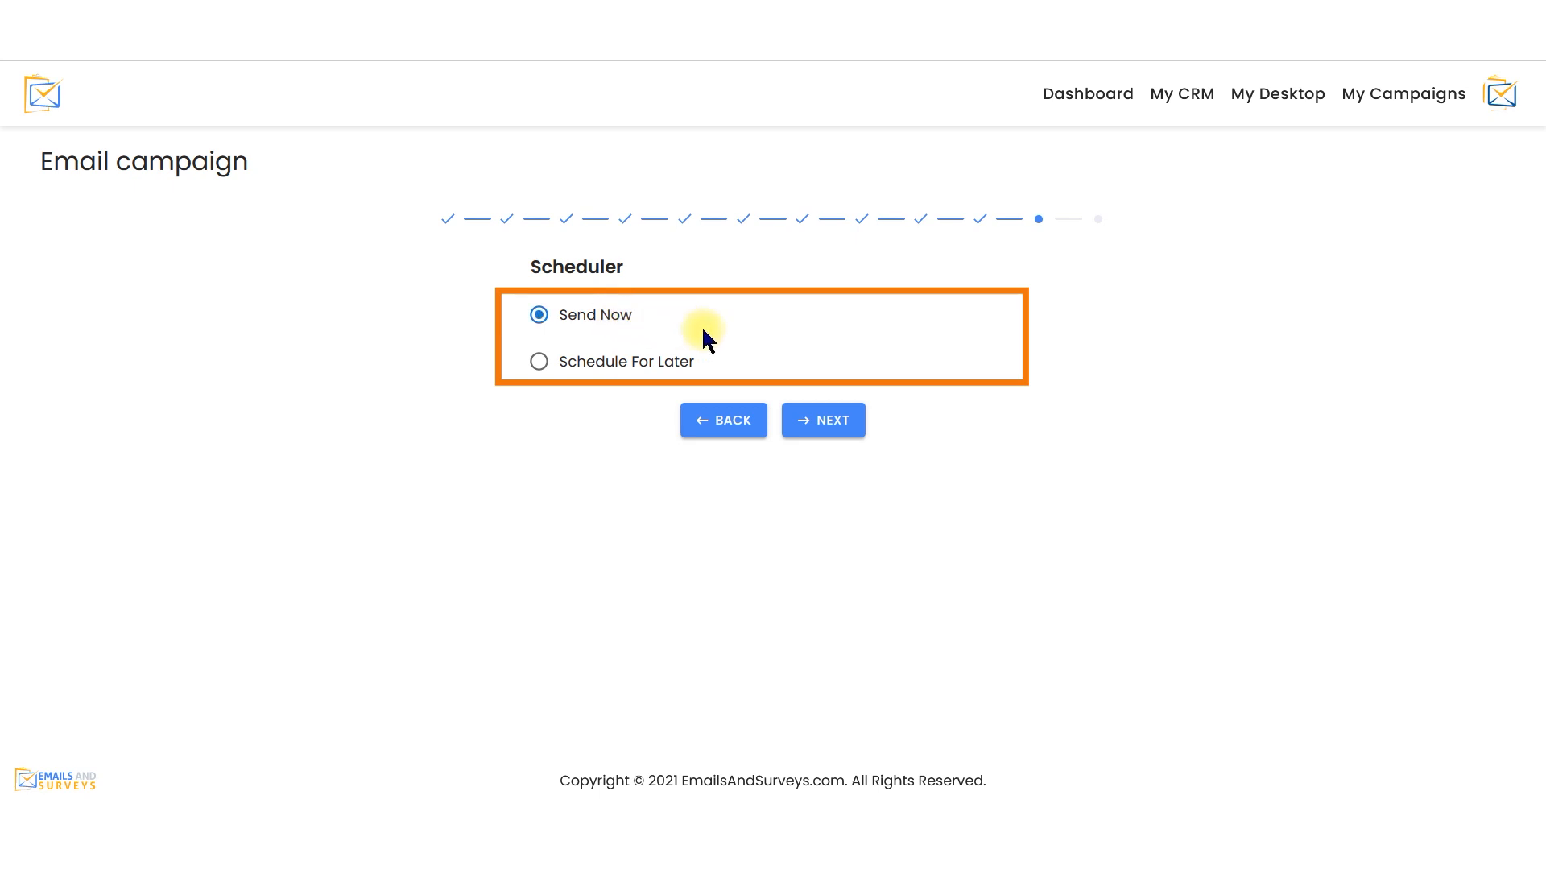
left_click(824, 425)
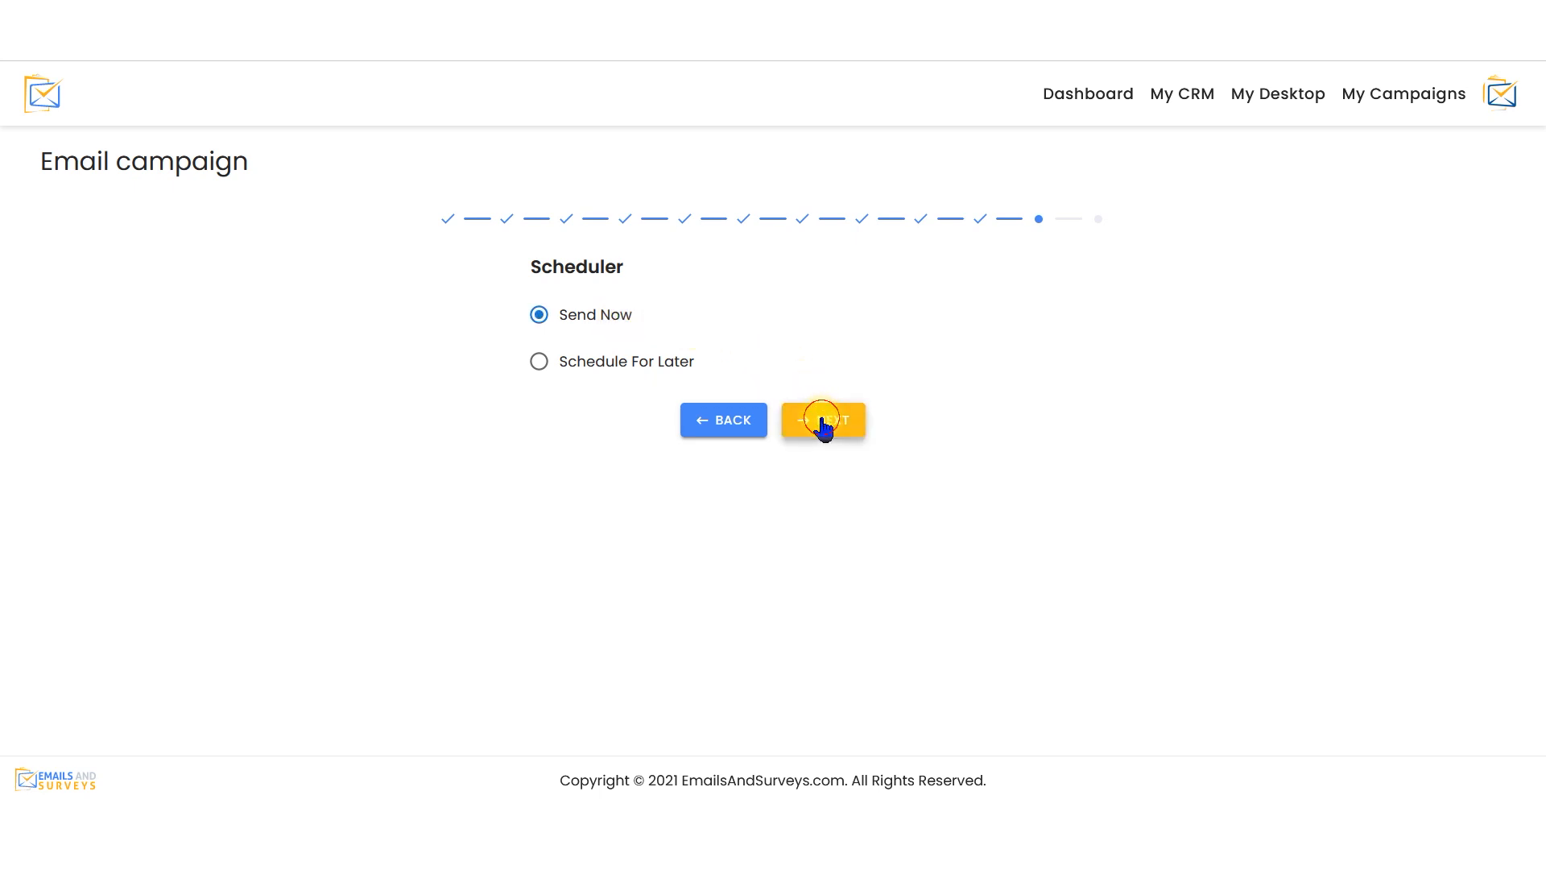